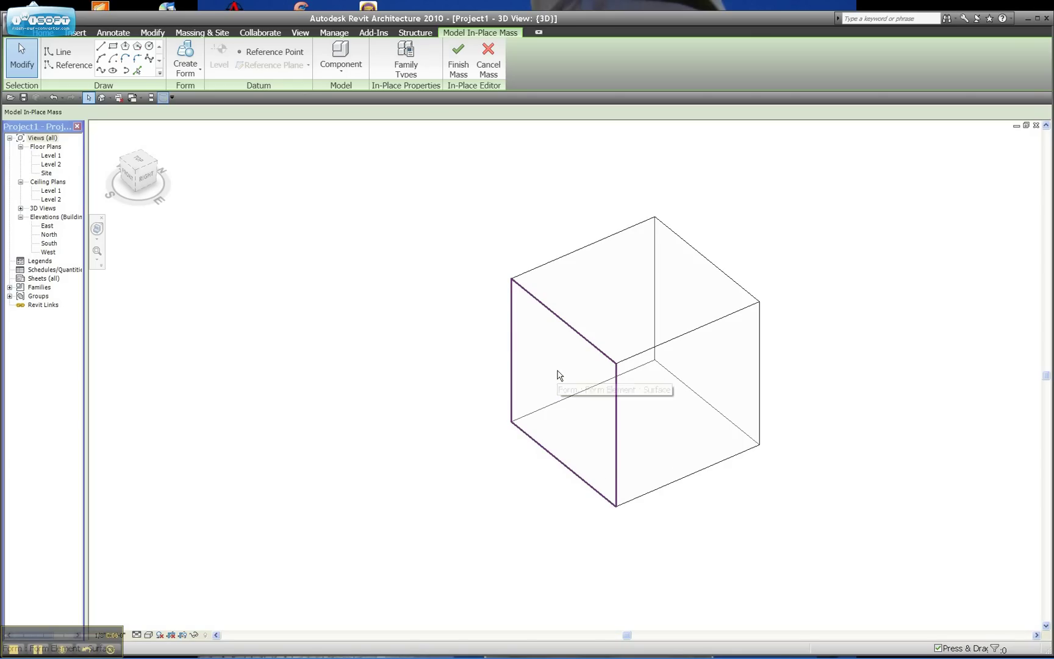
Select the entire cube form by tabbing from its top face to the whole mass
left_click(618, 308)
key("Tab")
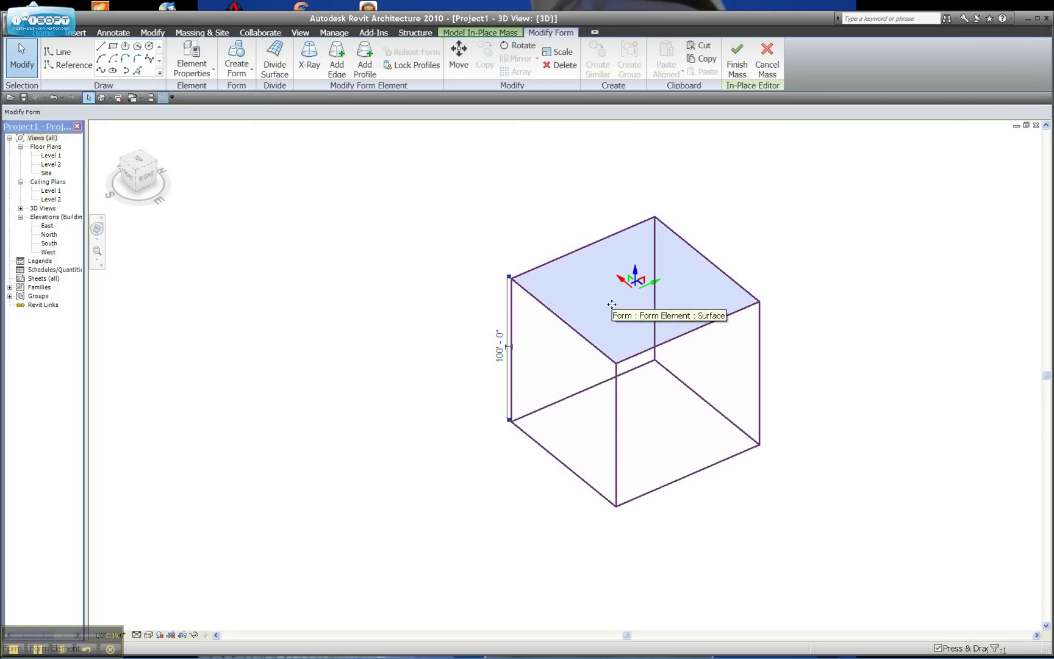
left_click(612, 304)
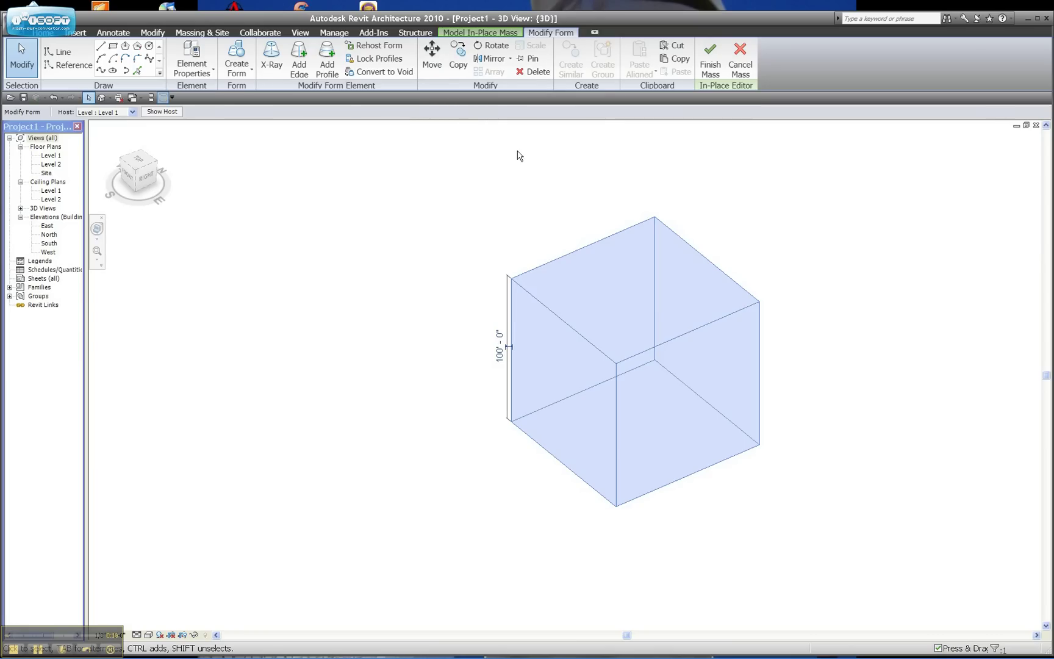
Copy the cube 150' from its front corner, then pick the right cube's facing side
left_click(458, 60)
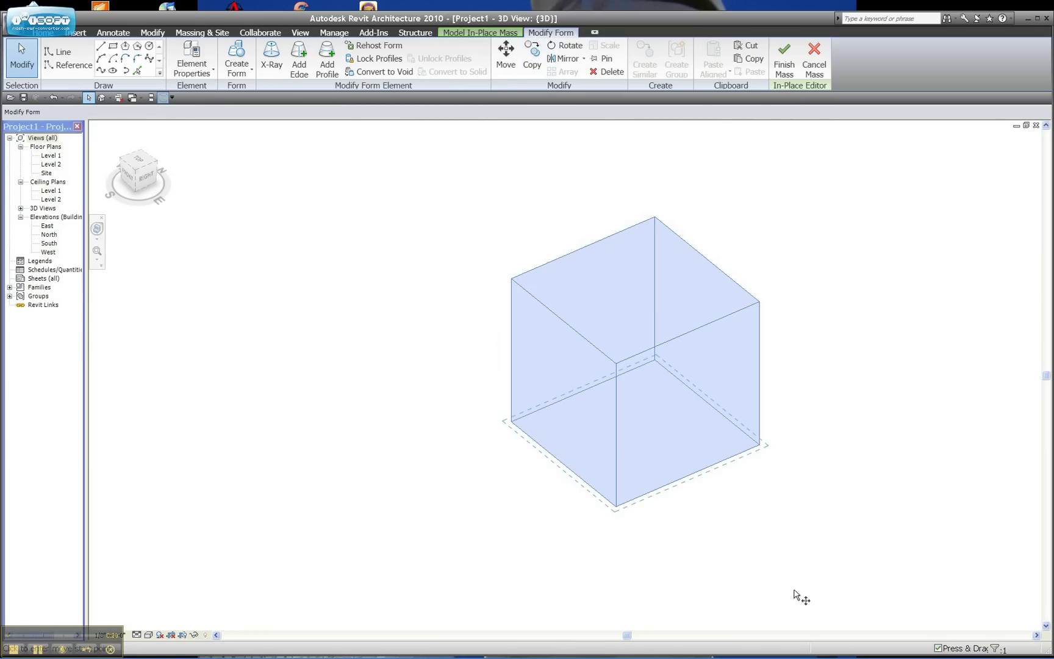
key("c")
key("o")
left_click(760, 444)
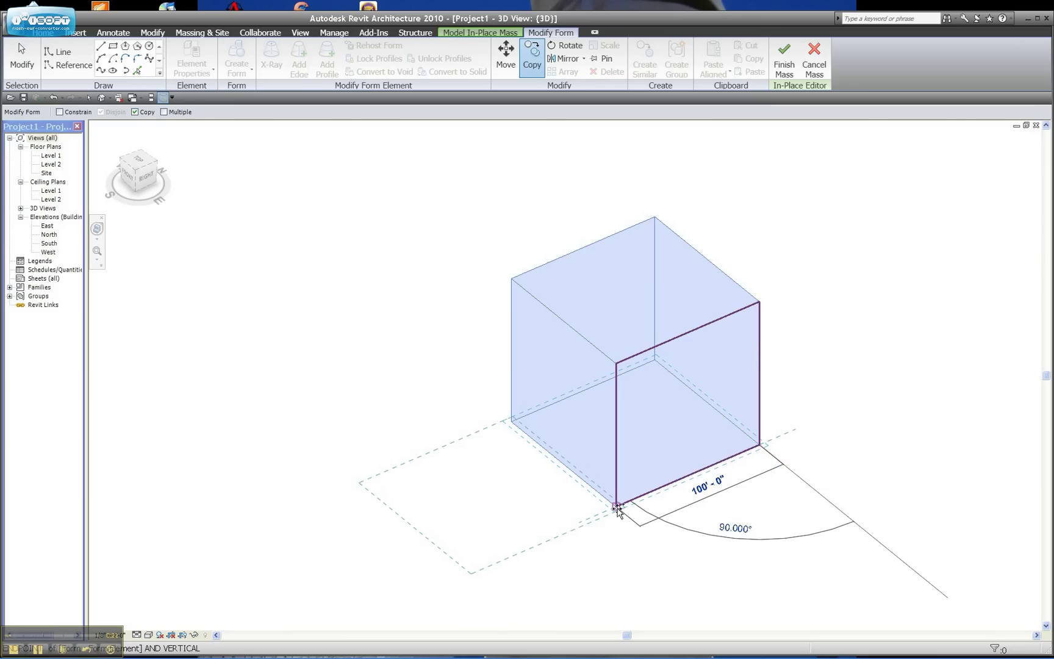
type("150")
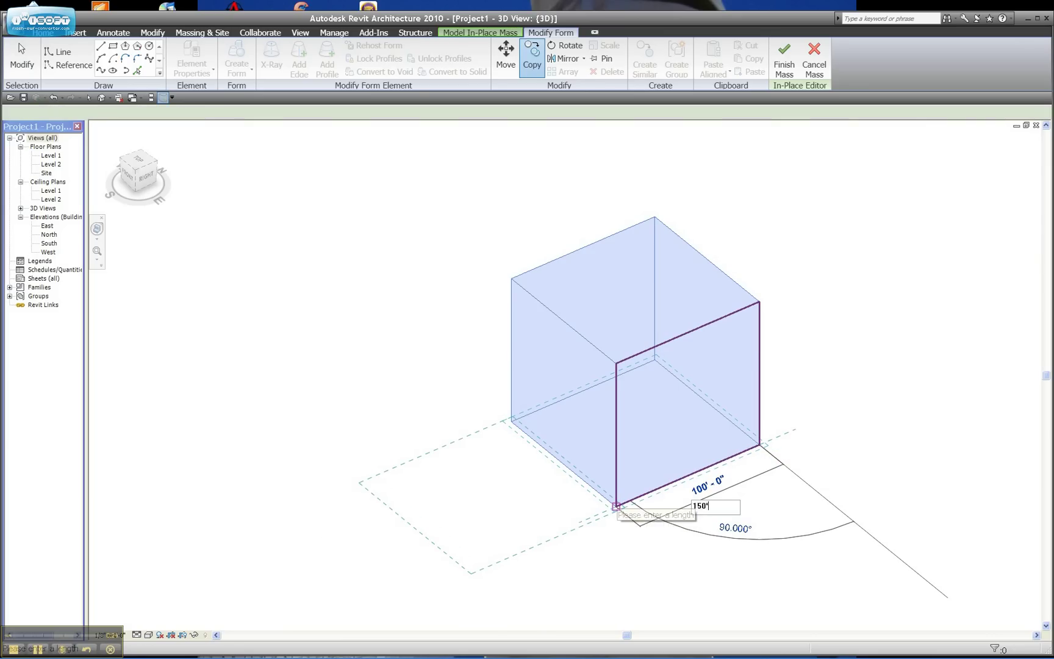
key("Return")
left_click(580, 562)
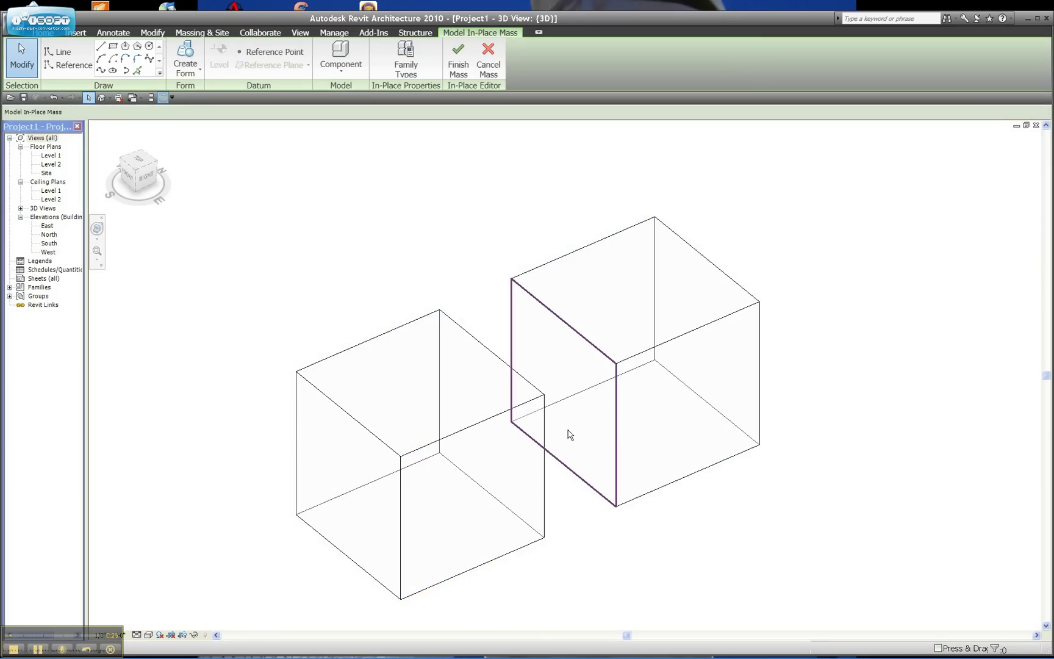
left_click(565, 354)
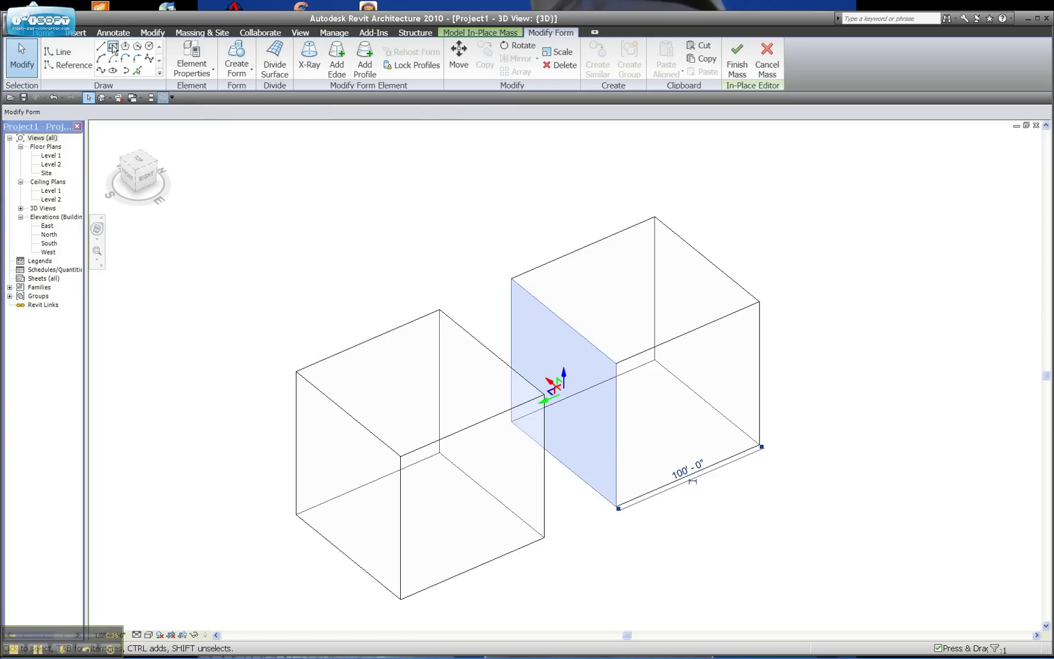
Draw a four-line rectangle from bottom to top corner on the right cube's face toward the copy
key("Escape")
key("l")
key("i")
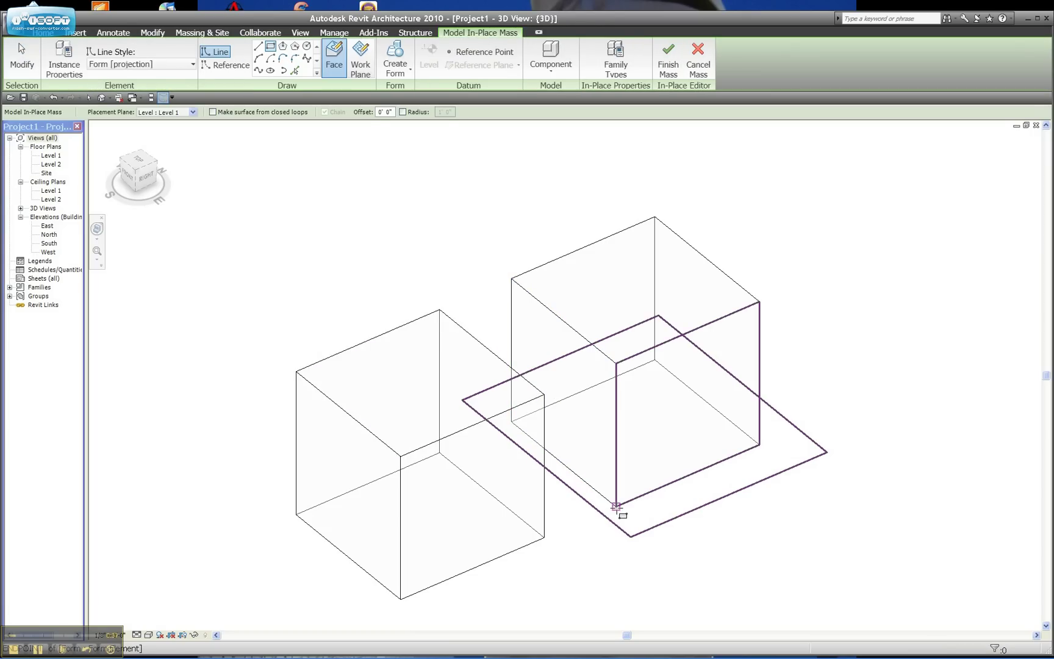
left_click(616, 506)
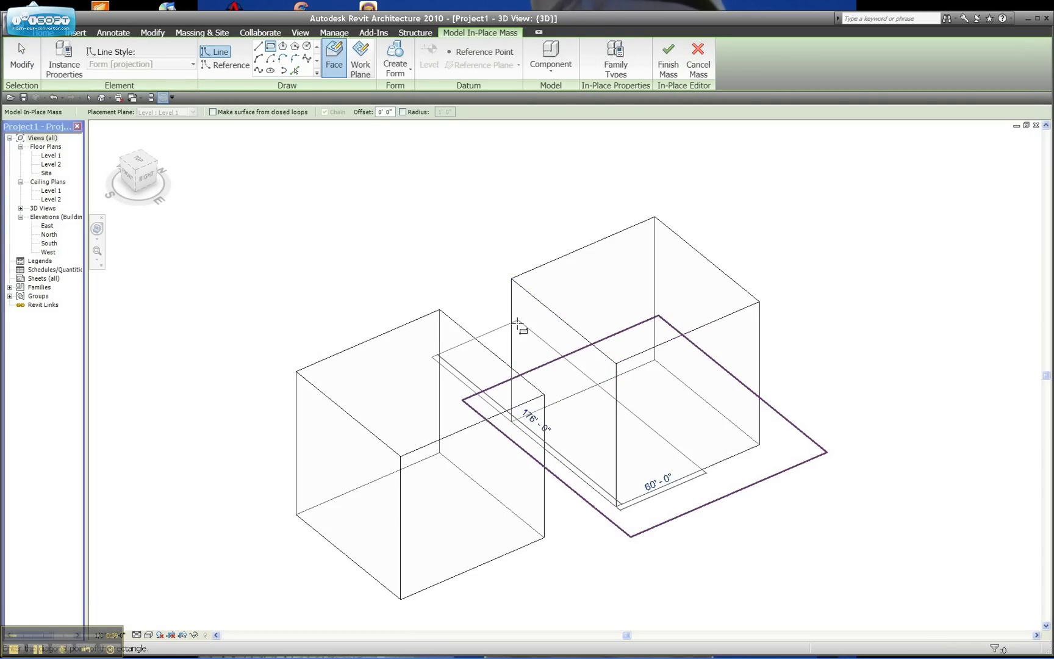
key("Escape")
key("Escape")
left_click(606, 471)
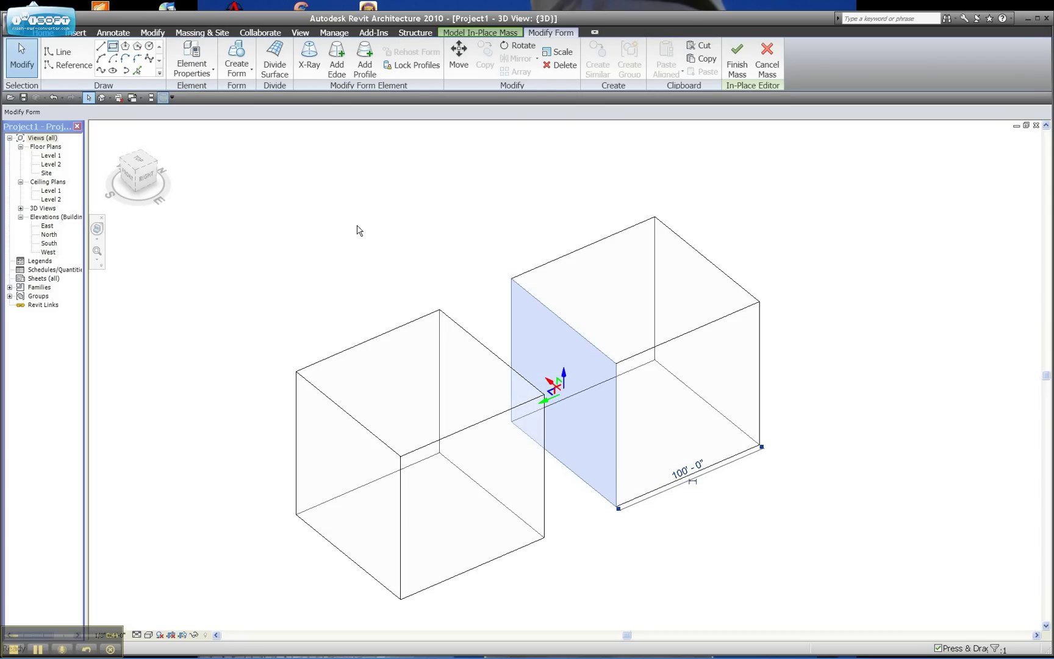
key("l")
key("i")
left_click(616, 506)
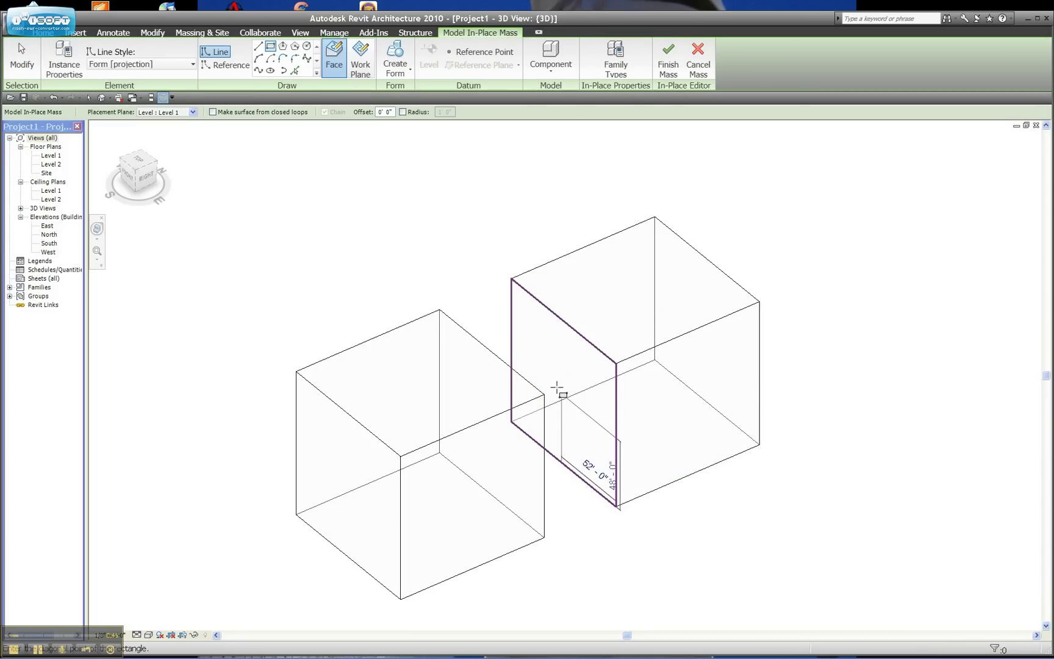
left_click(511, 281)
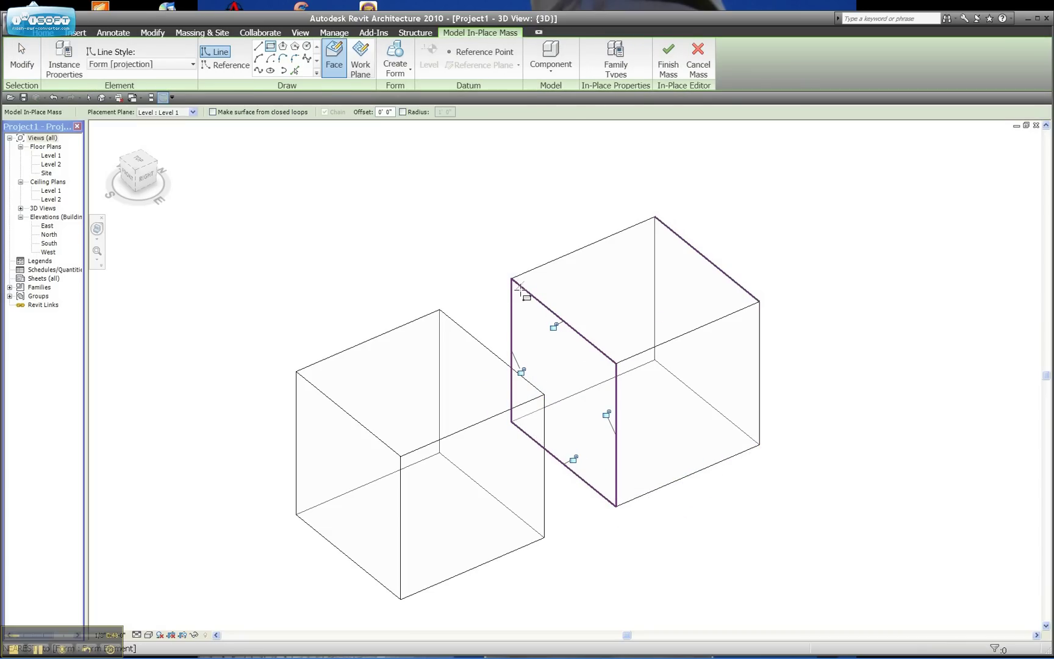
key("Escape")
key("Escape")
key("Tab")
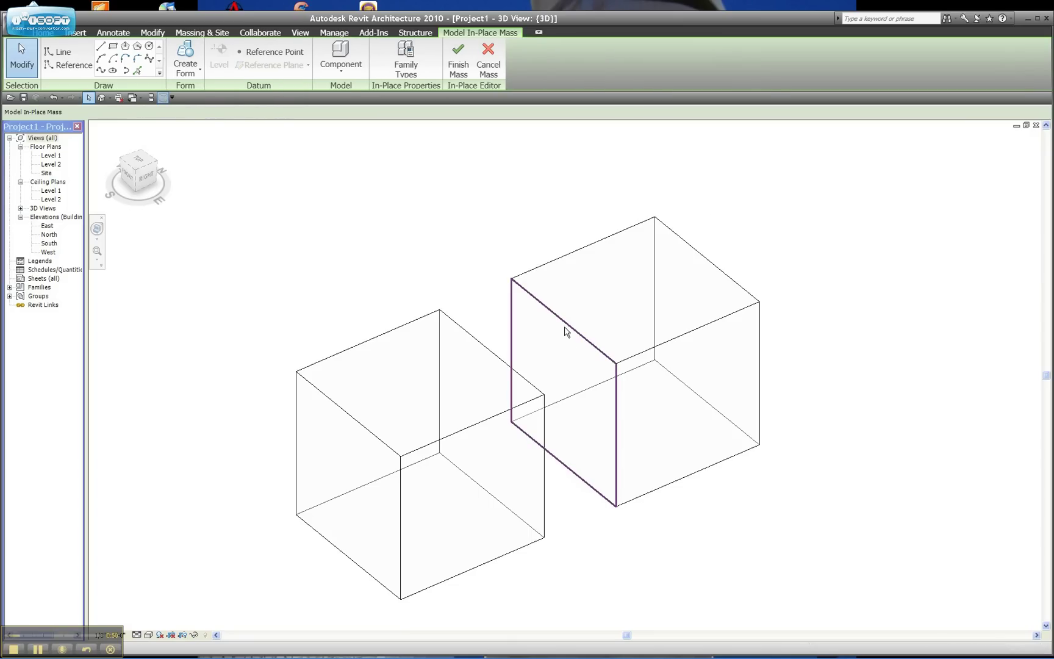
Scale the traced rectangle by 0.5 about the face's bottom front corner
left_click(567, 345)
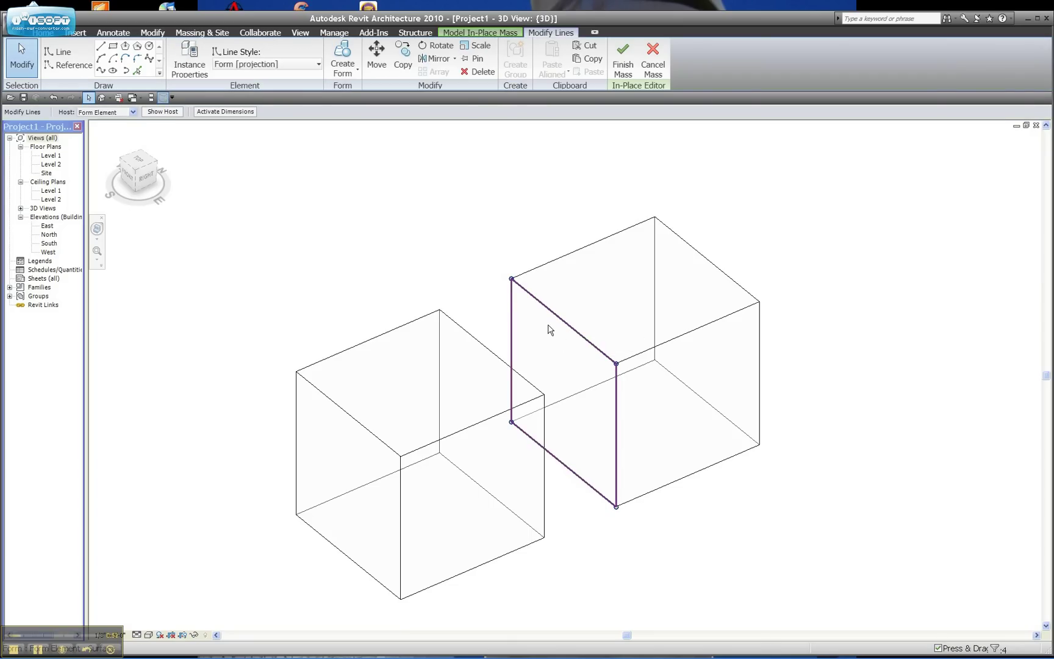
left_click(343, 58)
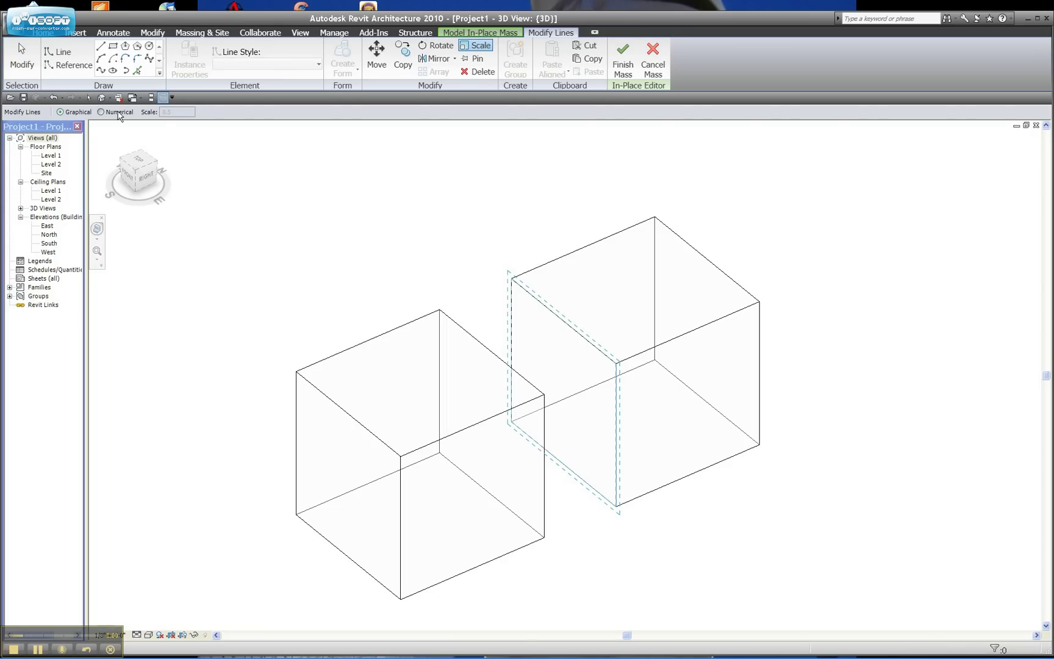
left_click(118, 113)
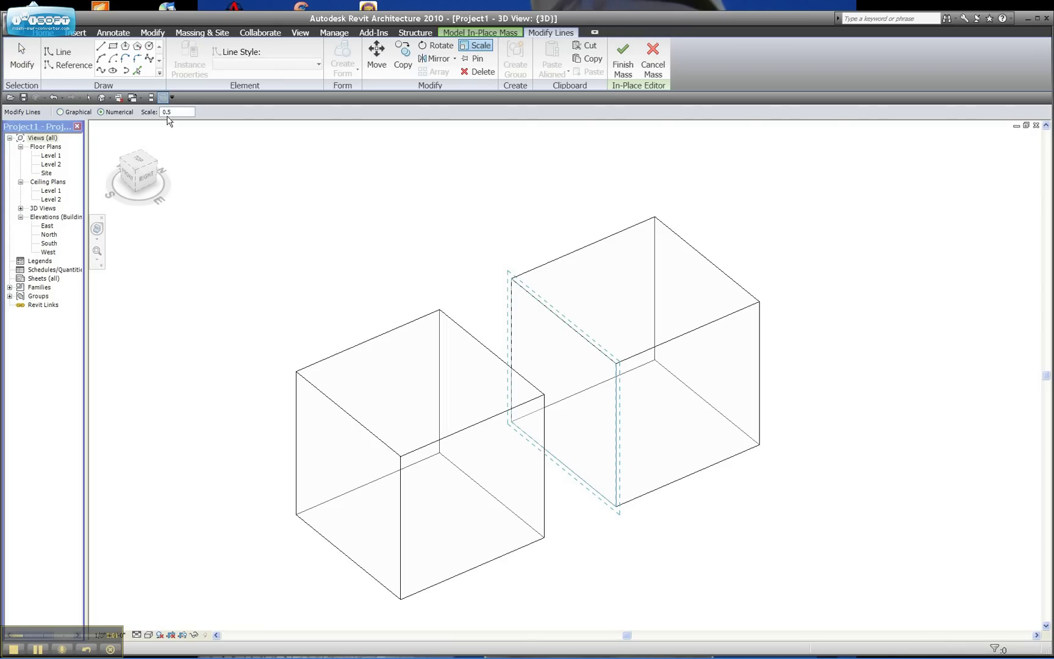
left_click(617, 499)
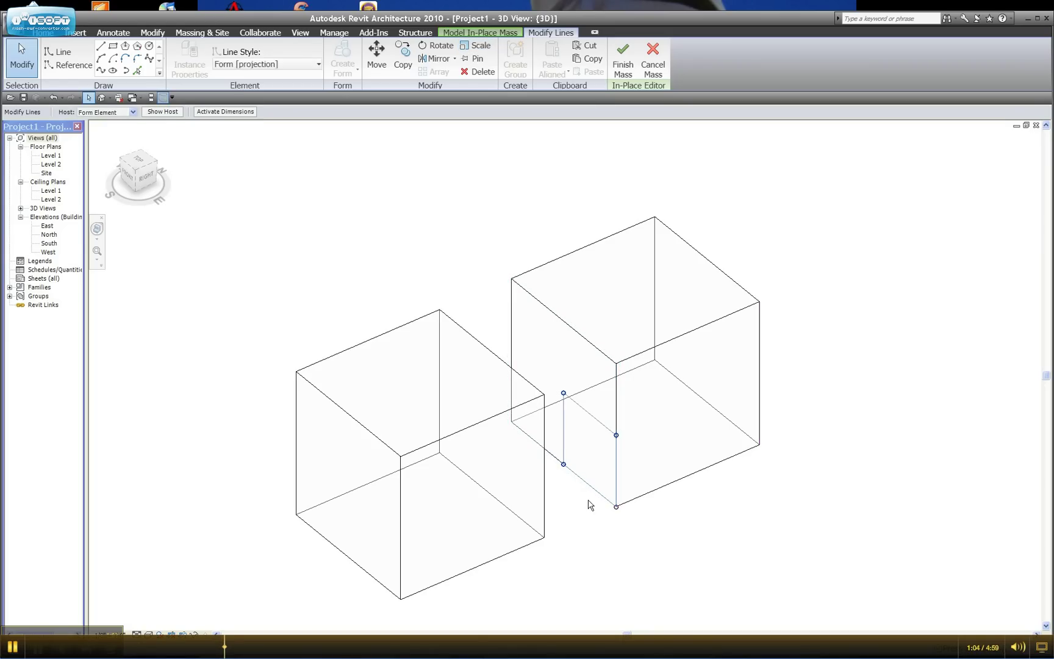
left_click(573, 520)
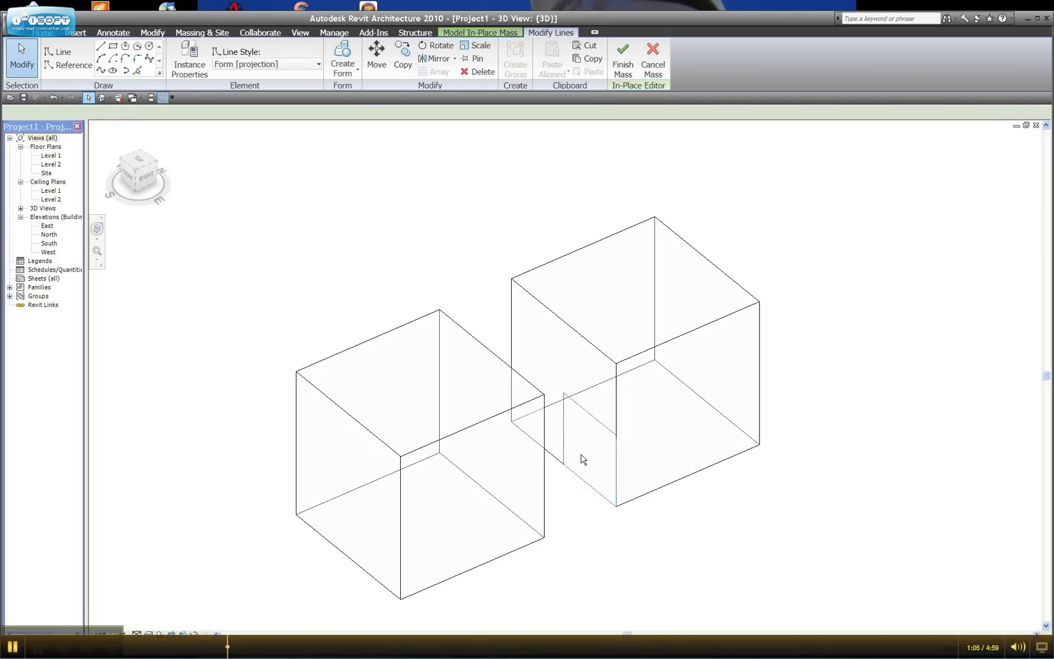
Make a Void Form from the half-size rectangle, extruding 20' into the right cube
left_click(588, 417)
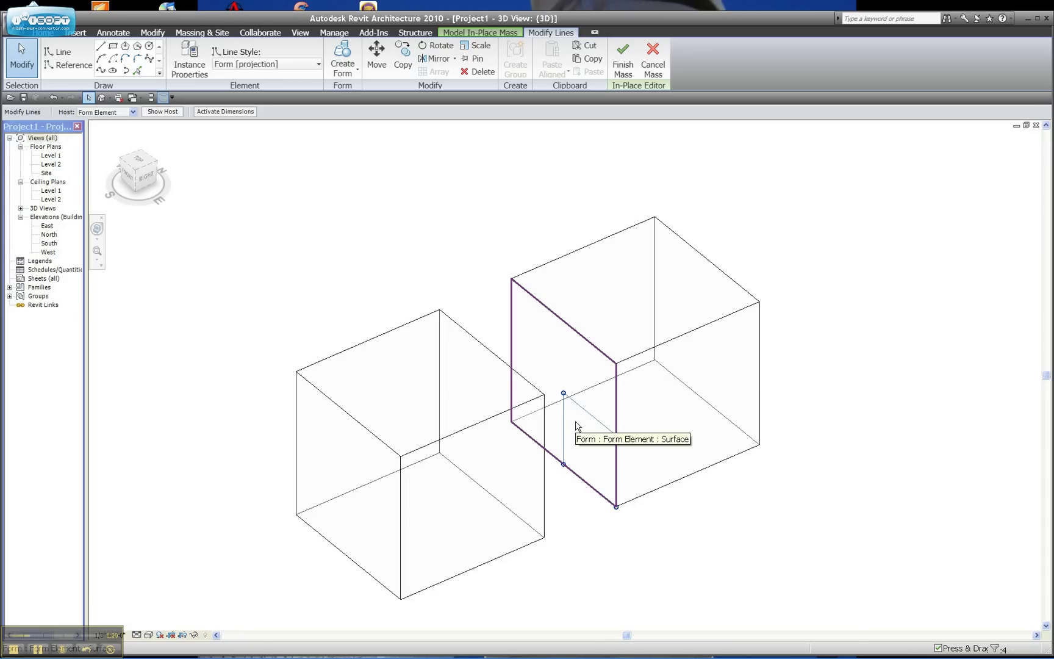
left_click(353, 73)
left_click(351, 115)
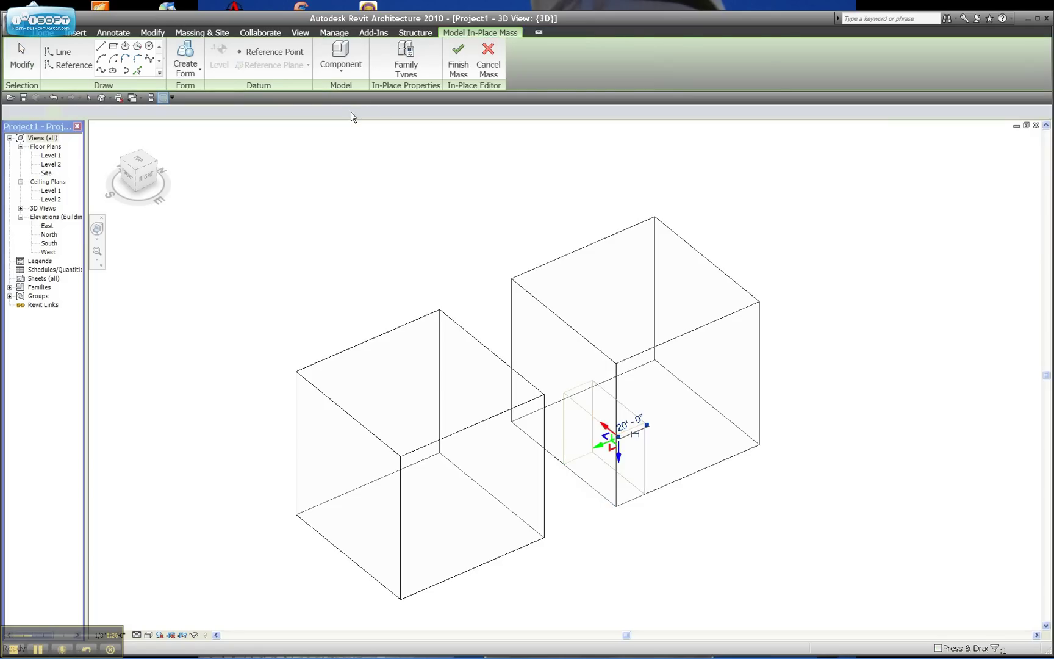
Stretch the void 100' through the right cube, then drag a void edge toward the left cube
left_click_drag(603, 445, 715, 404)
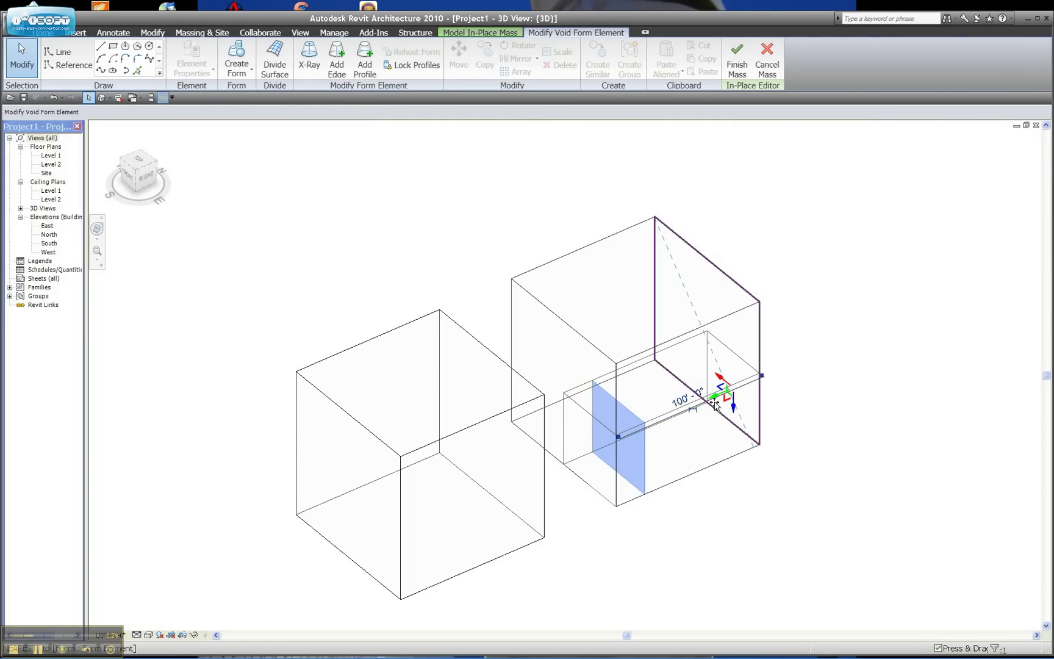
left_click(844, 473)
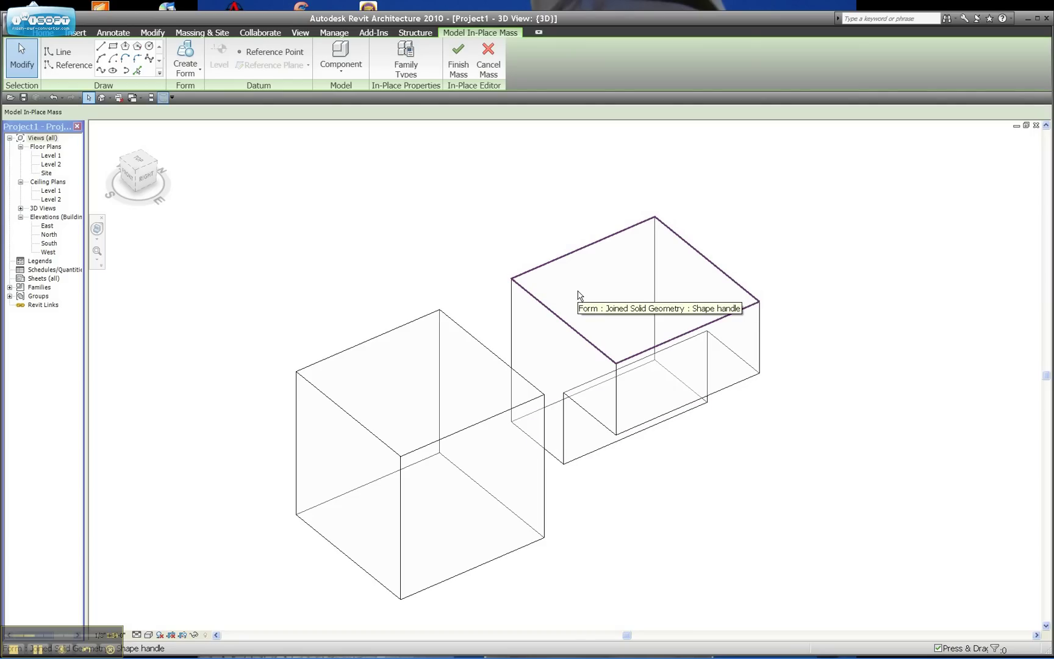
key("Tab")
key("Tab")
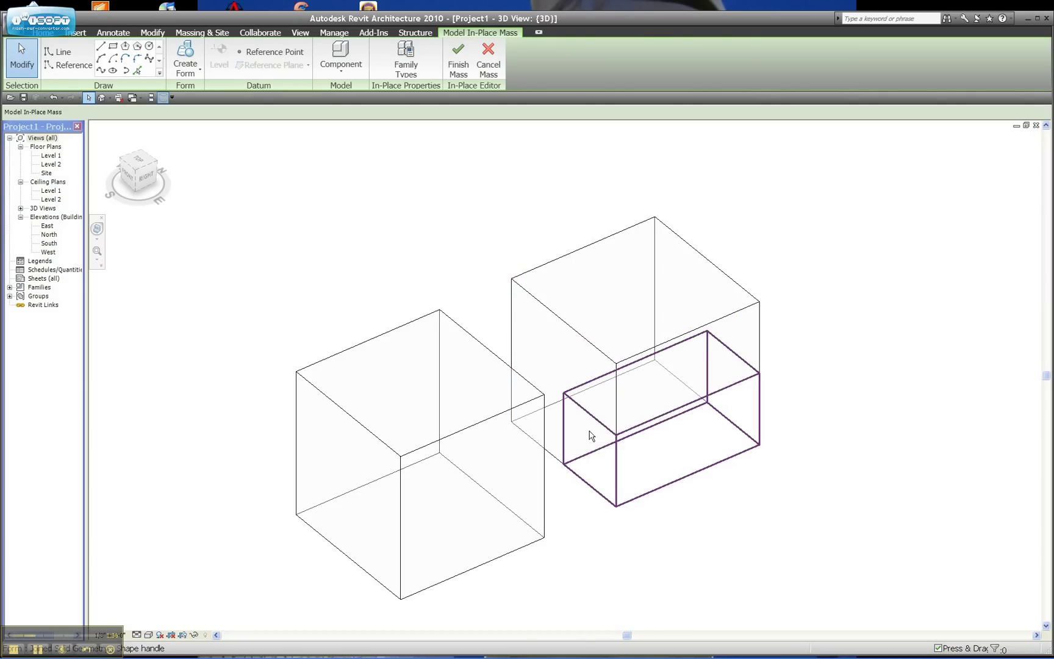
left_click(601, 478)
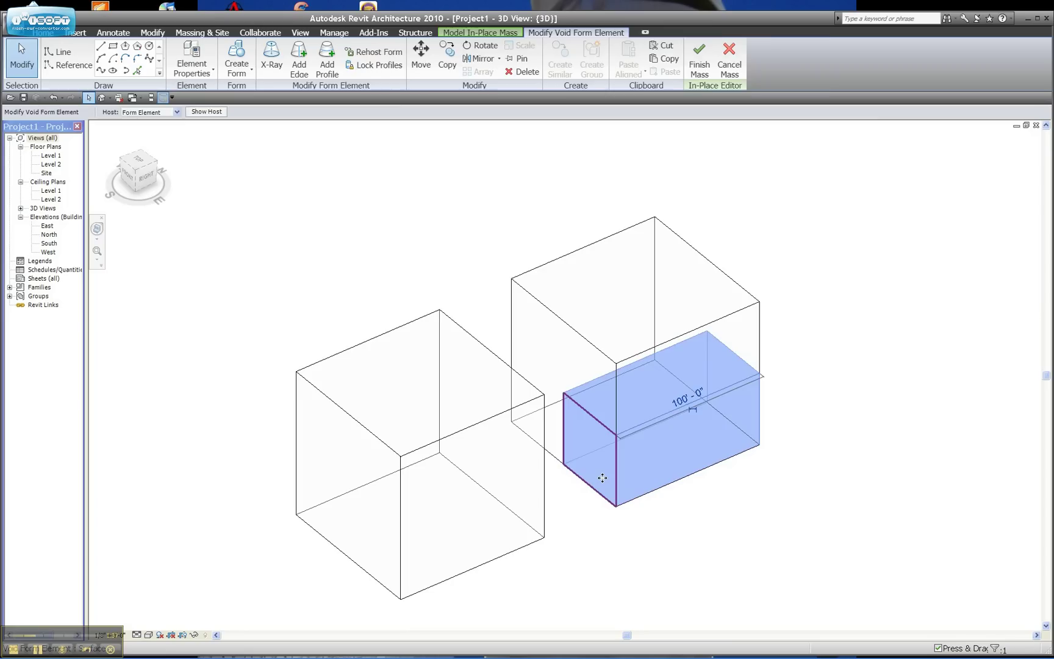
left_click(601, 452)
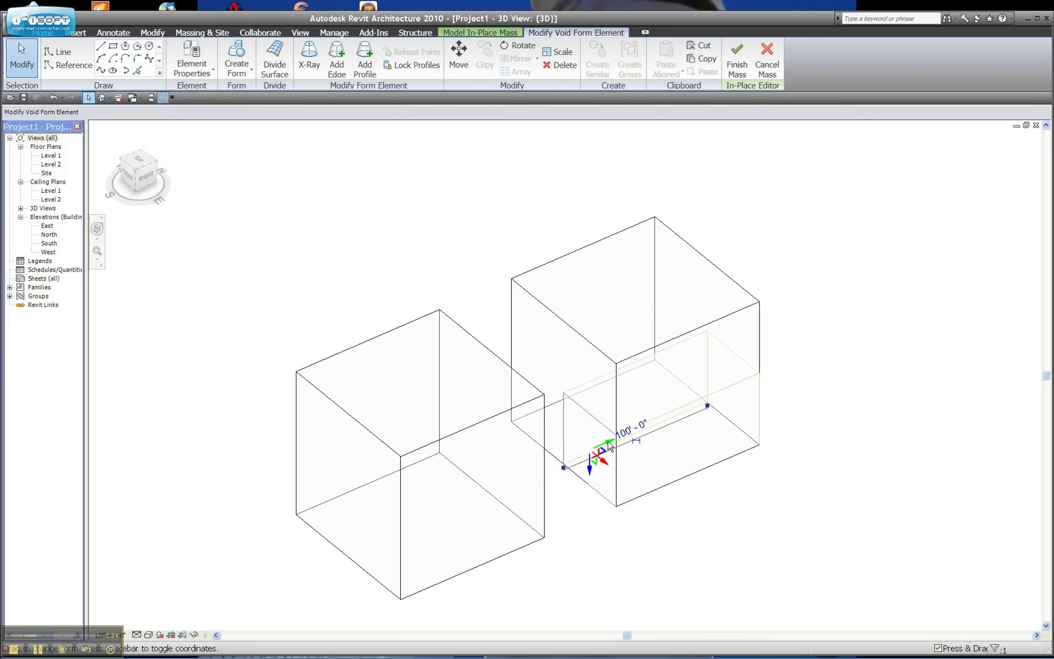
left_click_drag(610, 446, 379, 502)
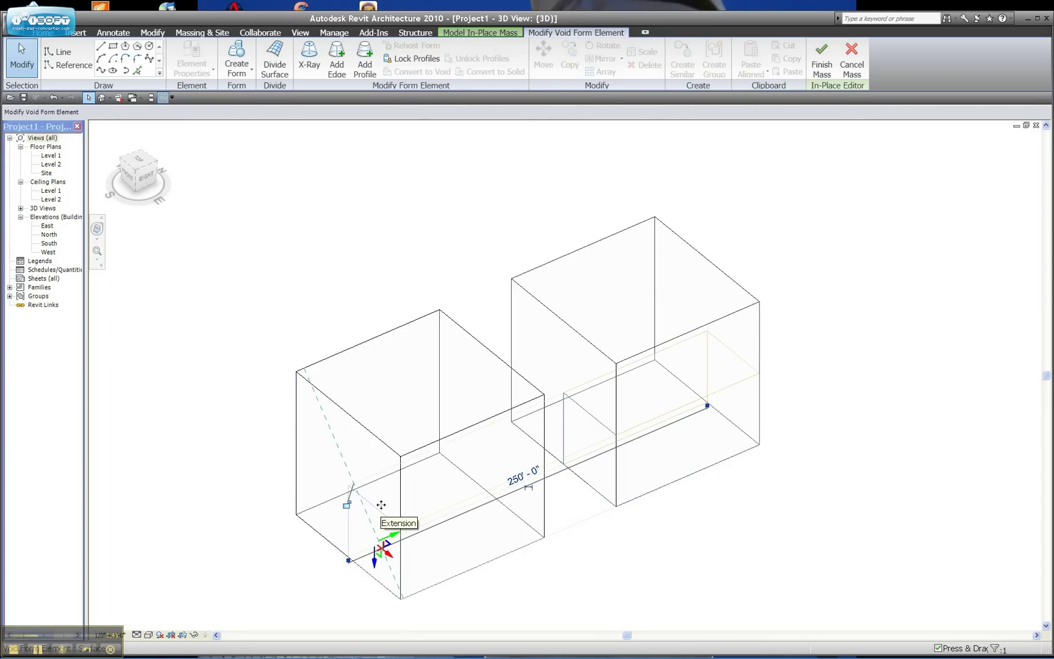
left_click(282, 452)
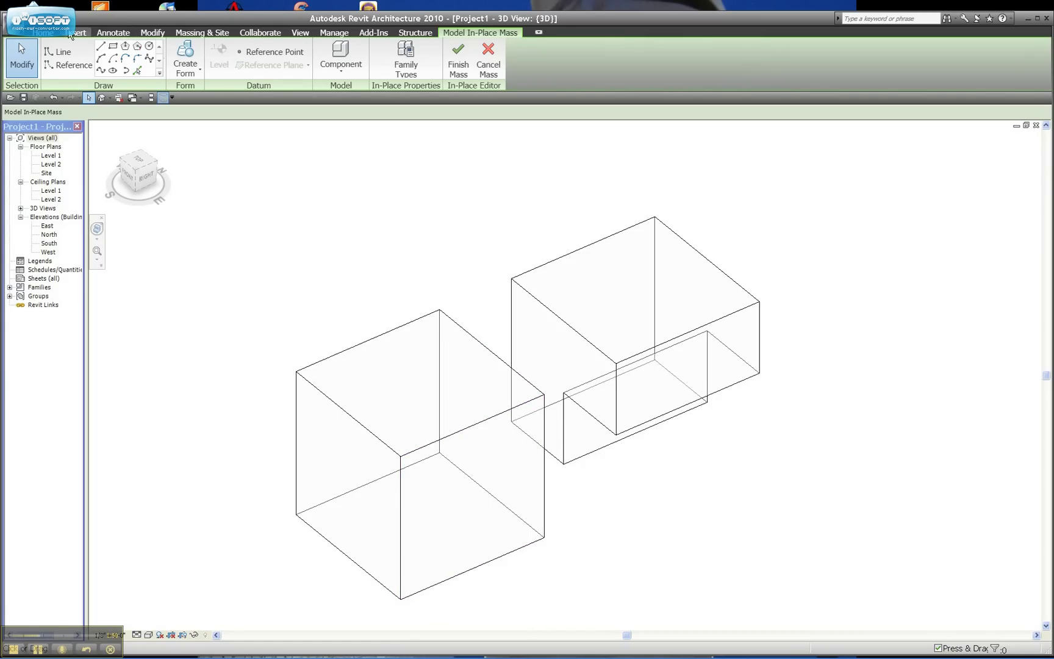
Use Cut Geometry so the long void box also notches the left cube
left_click(152, 33)
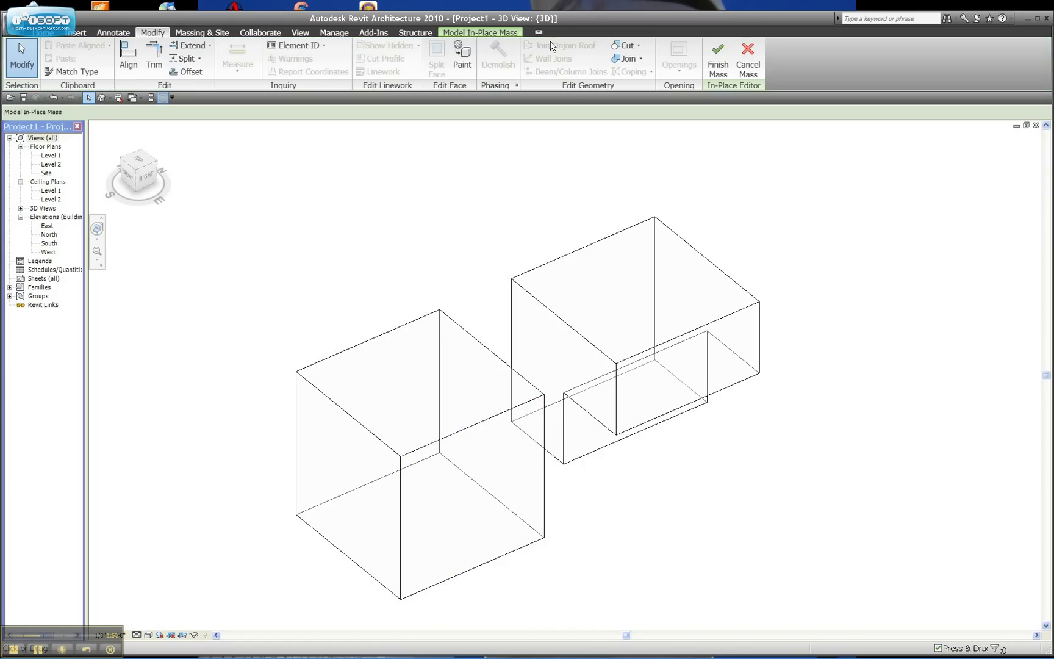
left_click(638, 45)
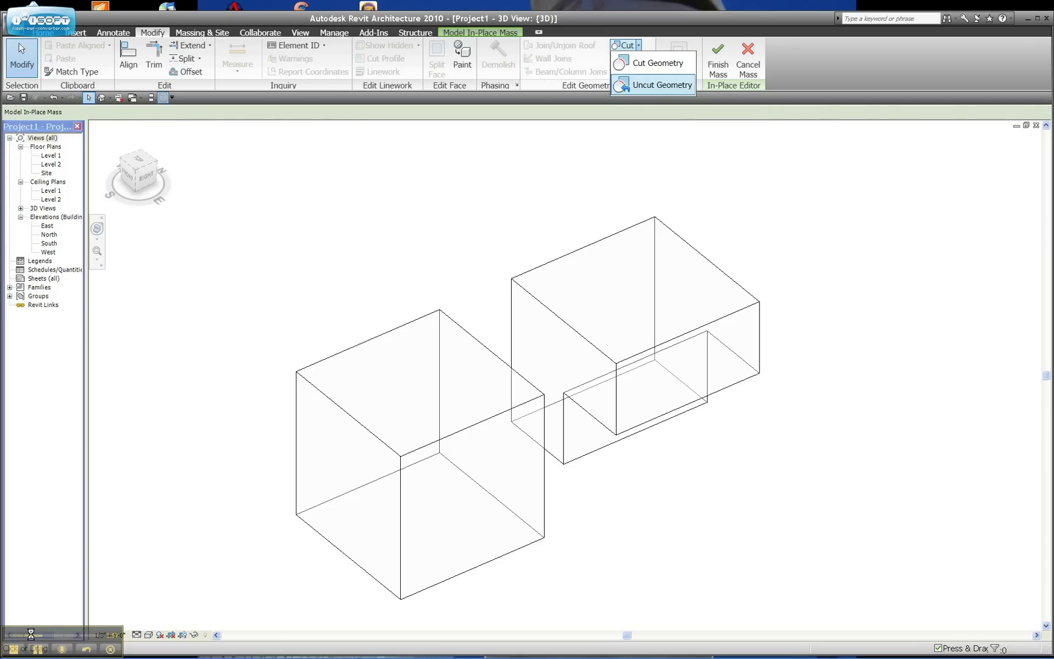
left_click(39, 651)
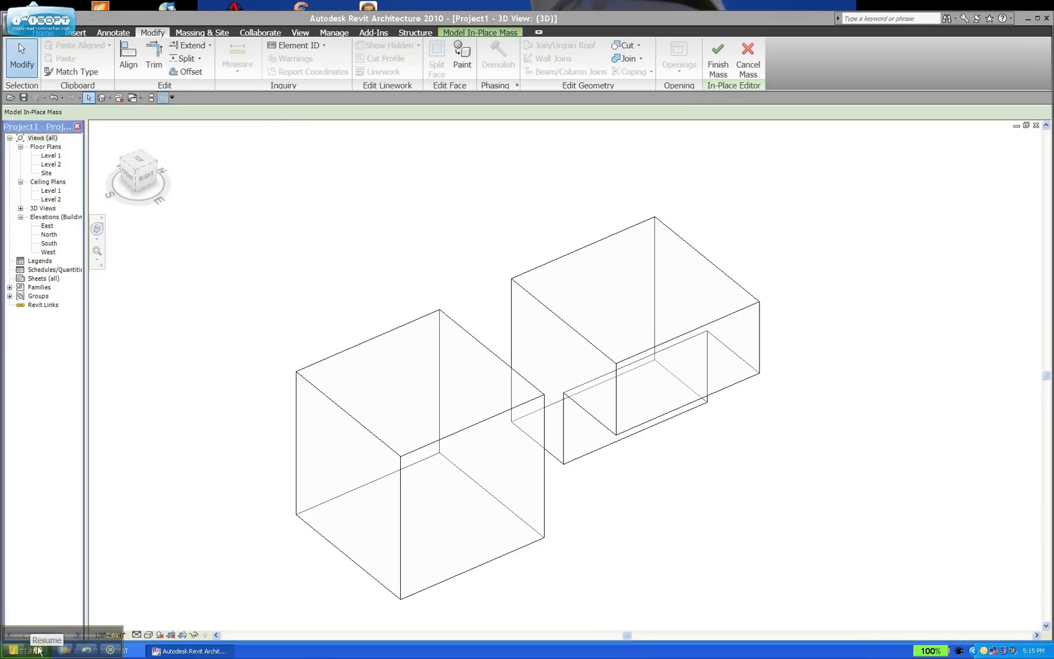
left_click(39, 651)
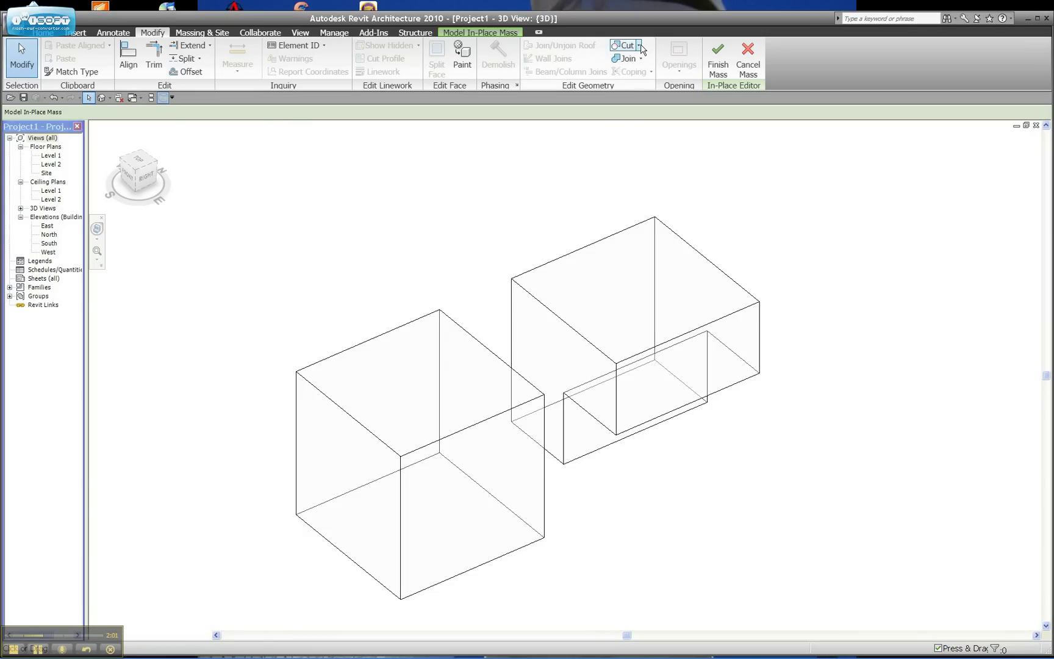
left_click(625, 45)
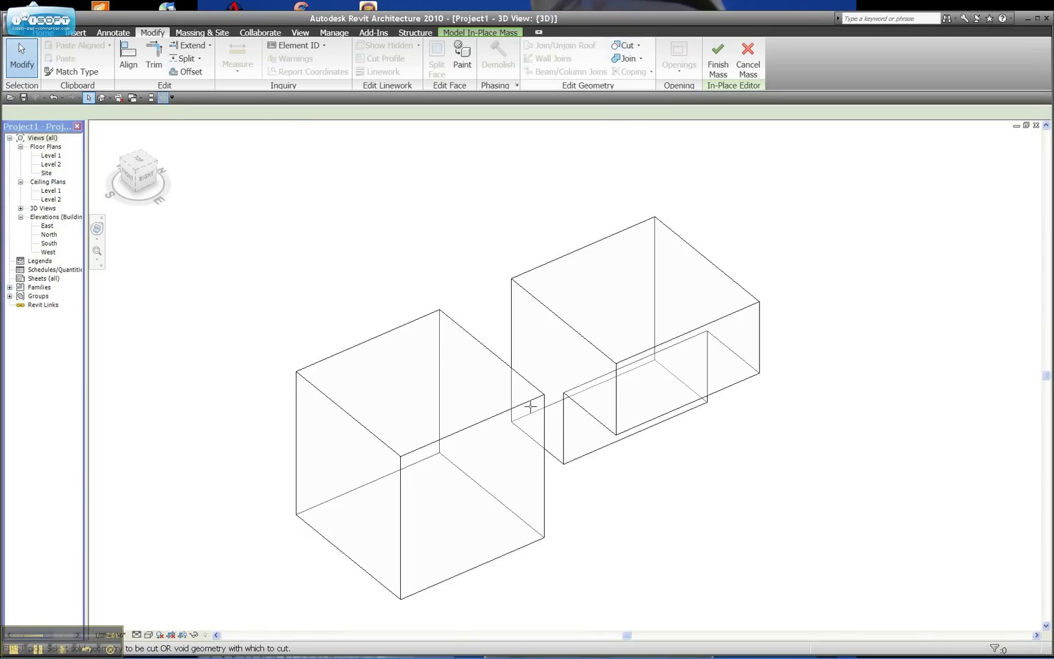
left_click(570, 437)
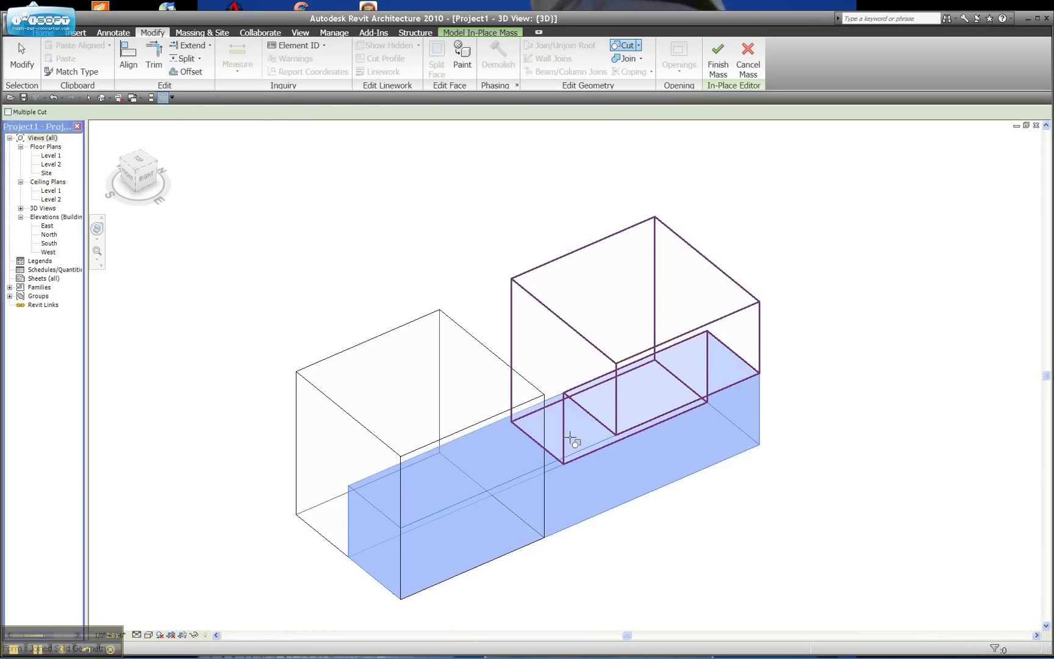
left_click(449, 329)
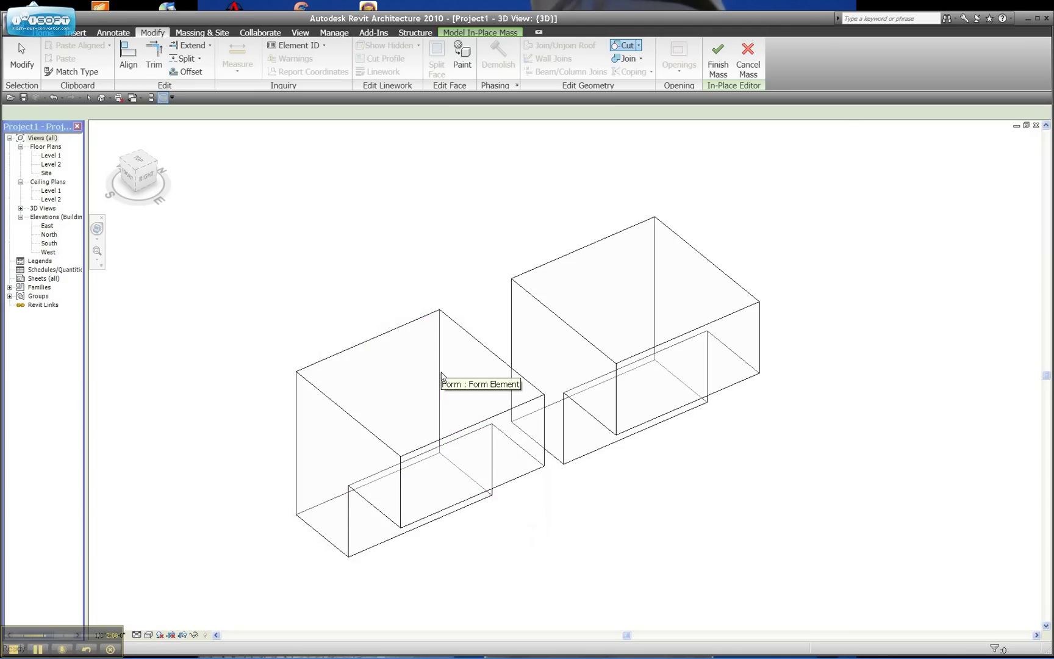
key("Escape")
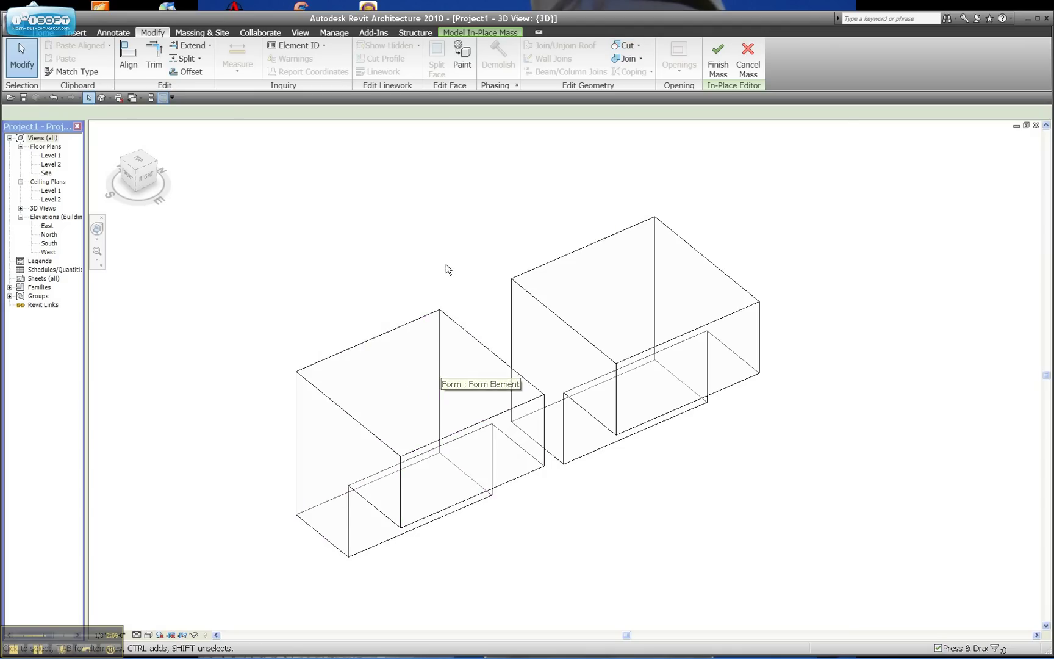
left_click(458, 364)
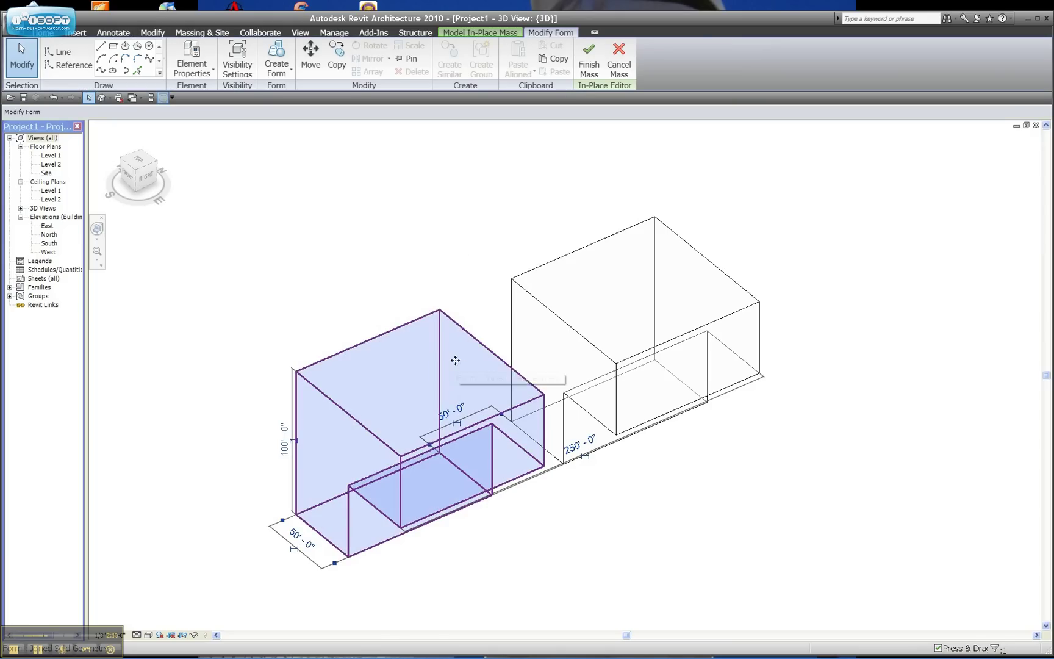
left_click(311, 58)
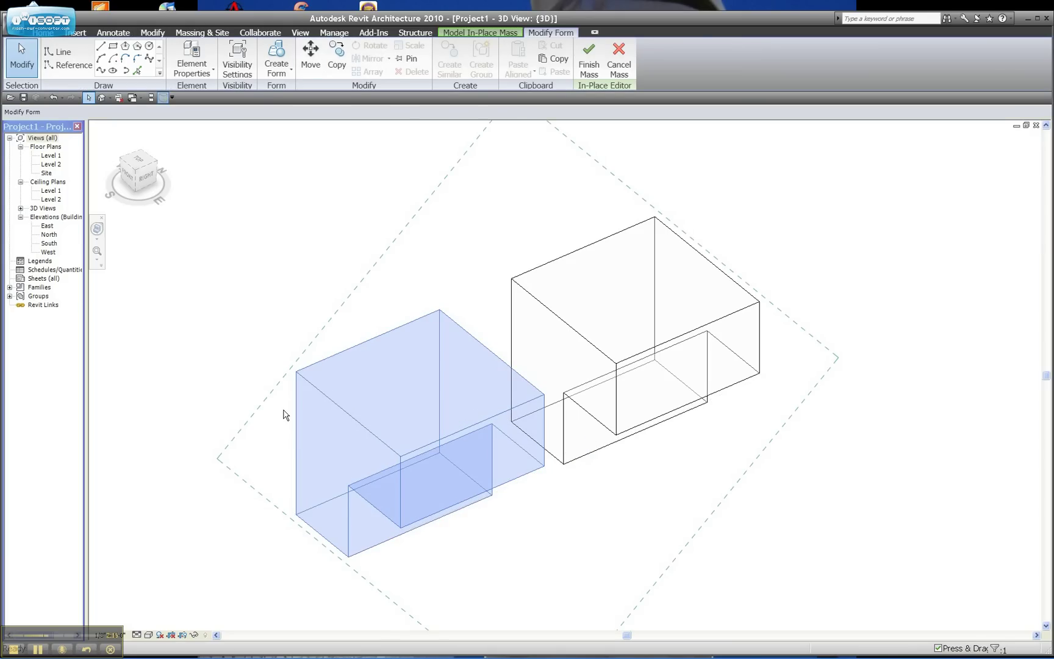
left_click(350, 556)
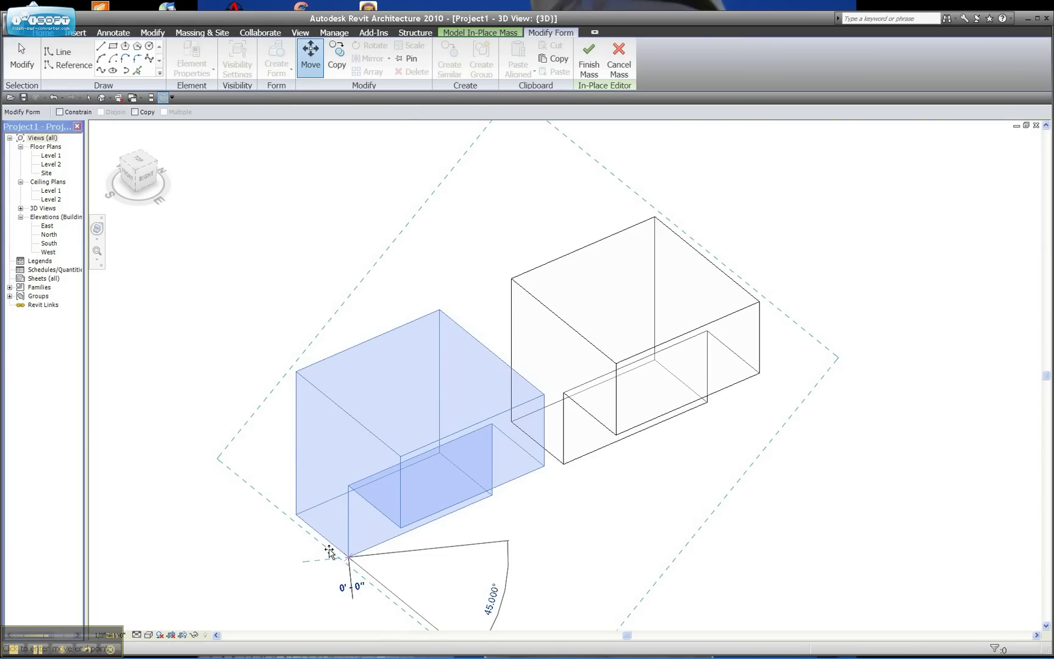
left_click(297, 517)
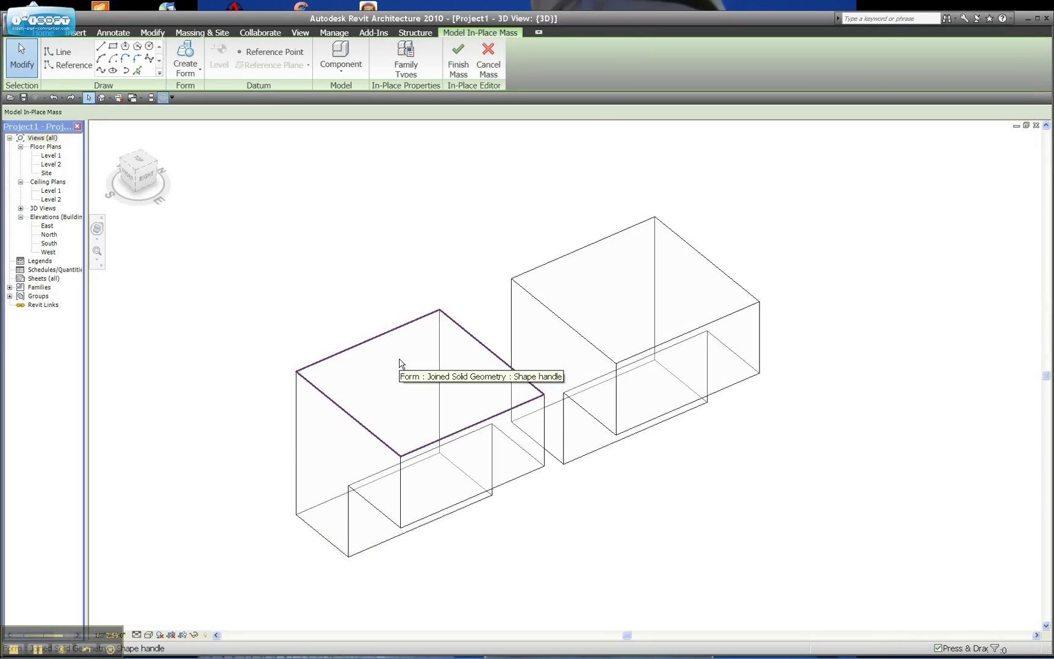
Move the whole left cube up and left from its bottom corner, clear of the void
key("Tab")
key("Tab")
key("Tab")
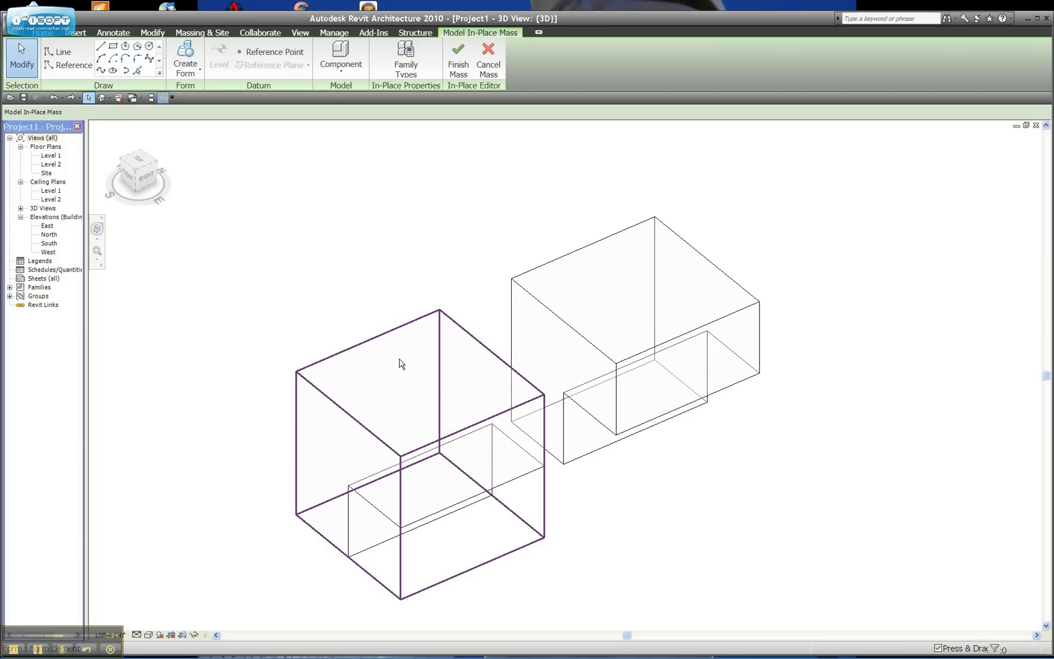
left_click(399, 364)
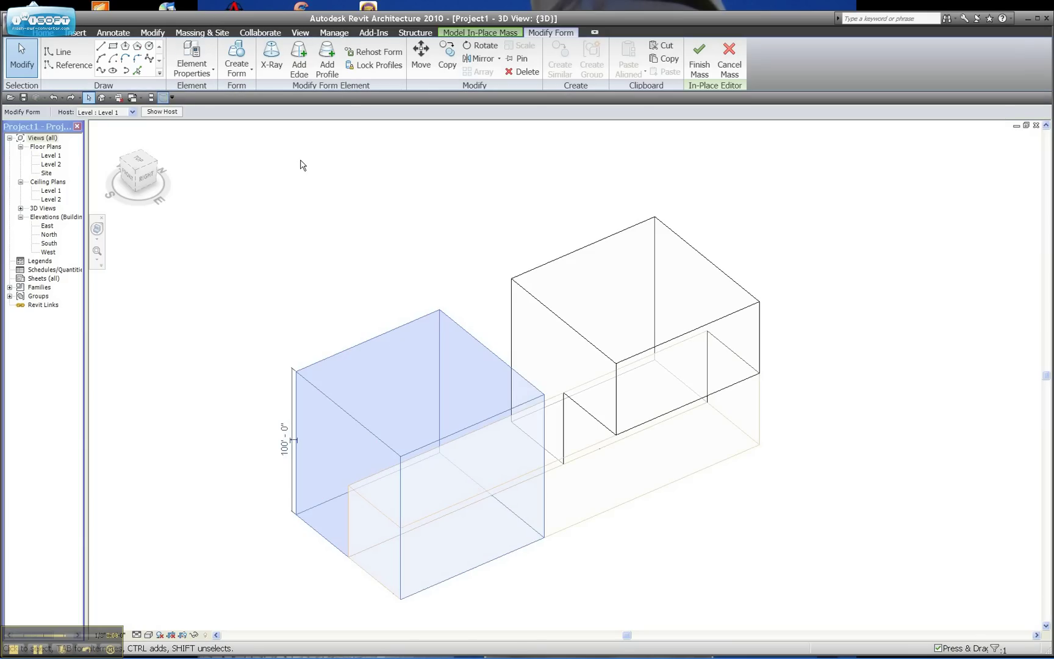
left_click(421, 54)
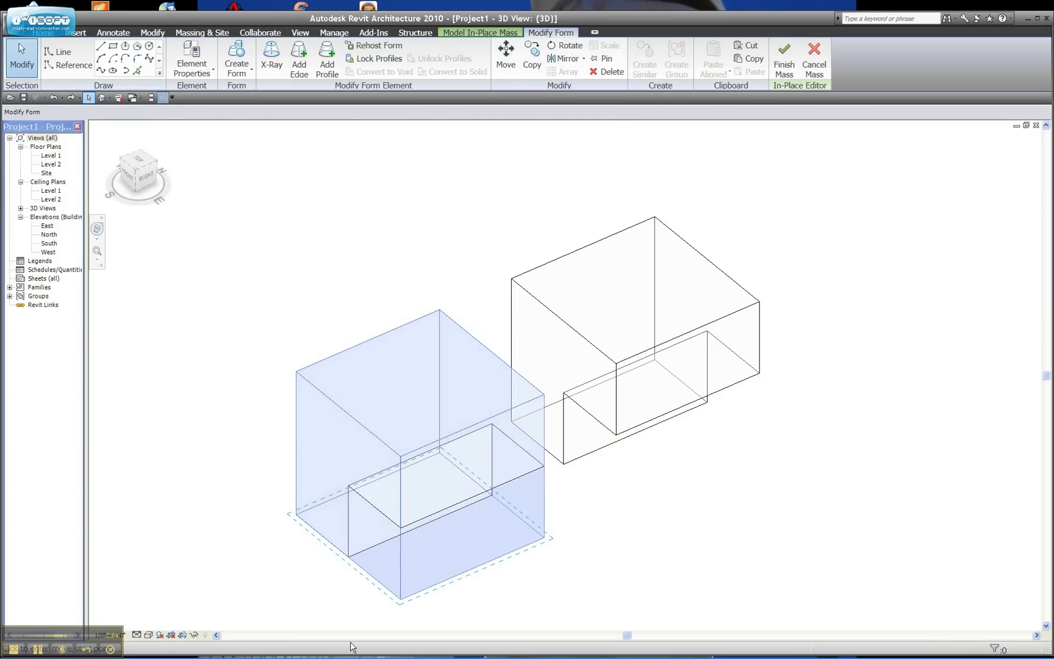
left_click(400, 602)
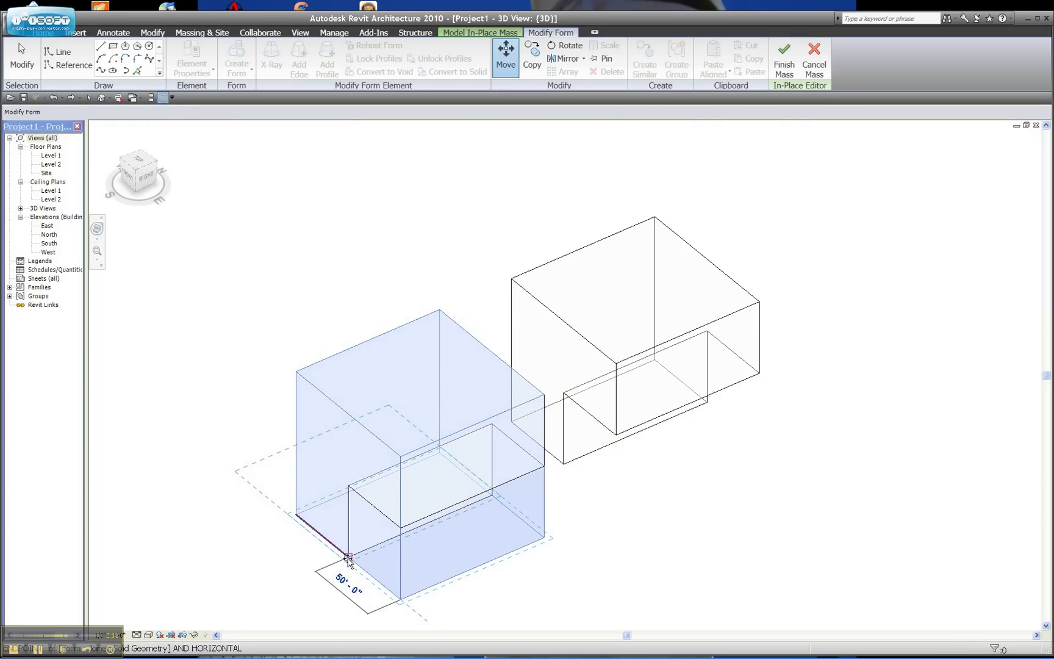
left_click(348, 558)
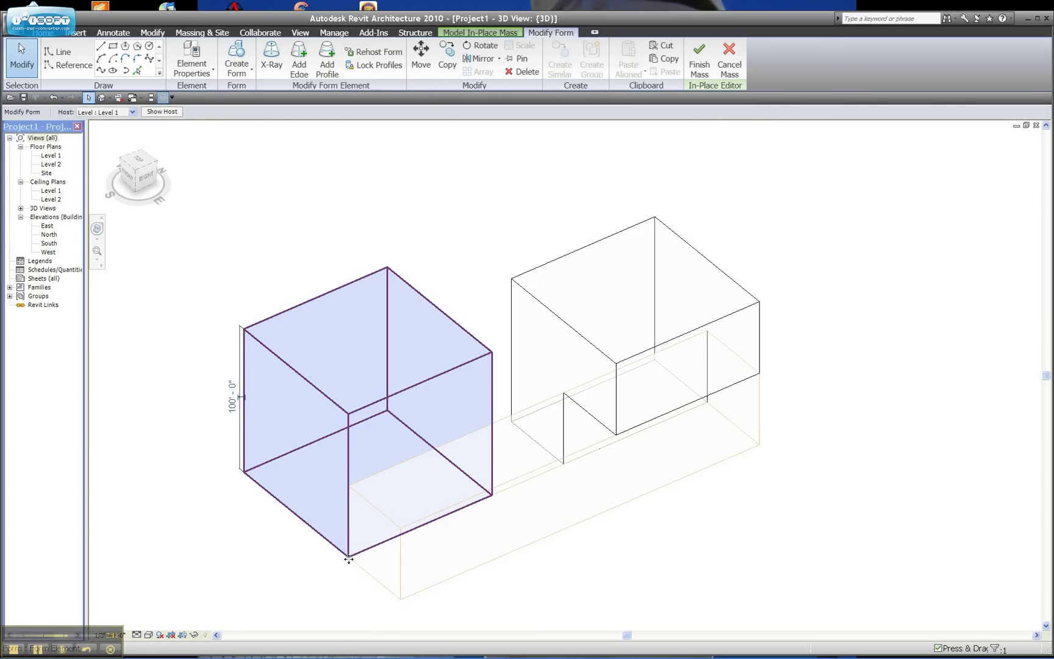
left_click(354, 570)
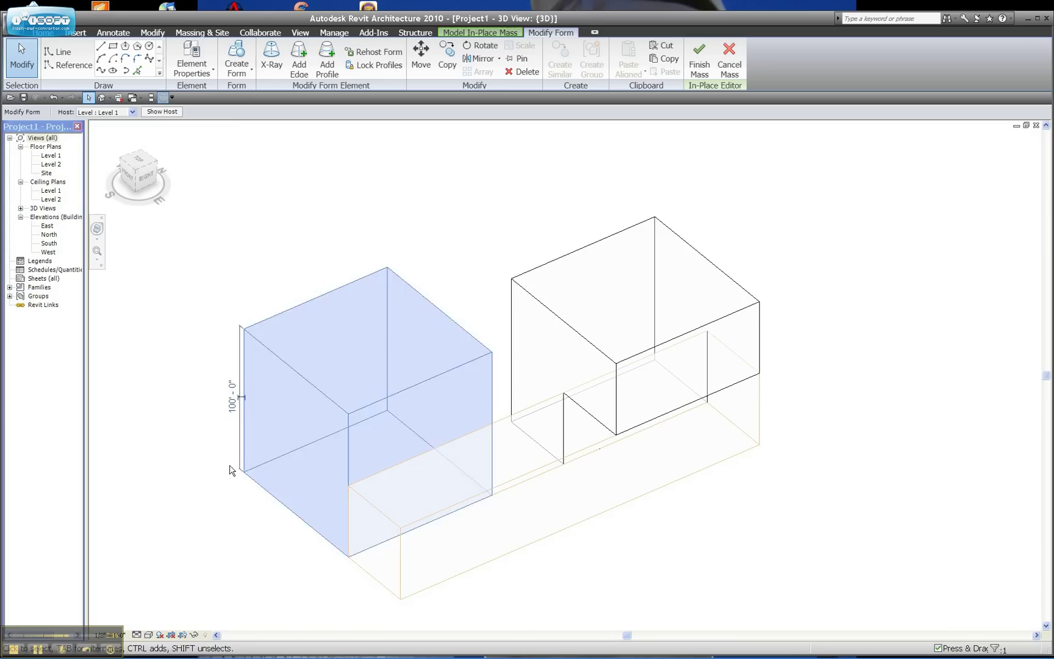
left_click(270, 490)
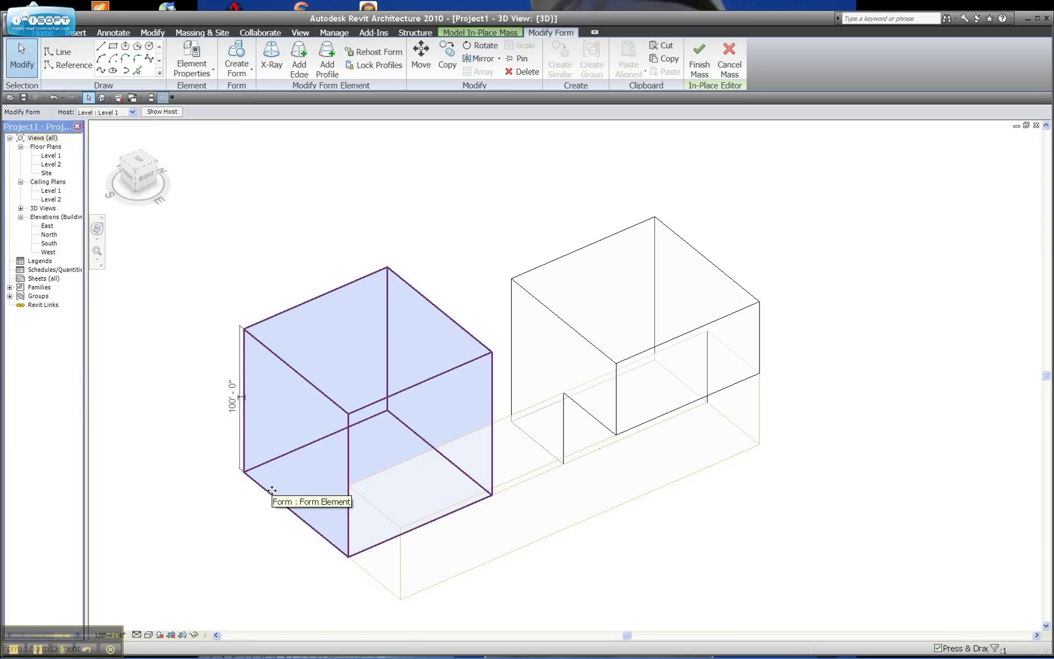
left_click(555, 584)
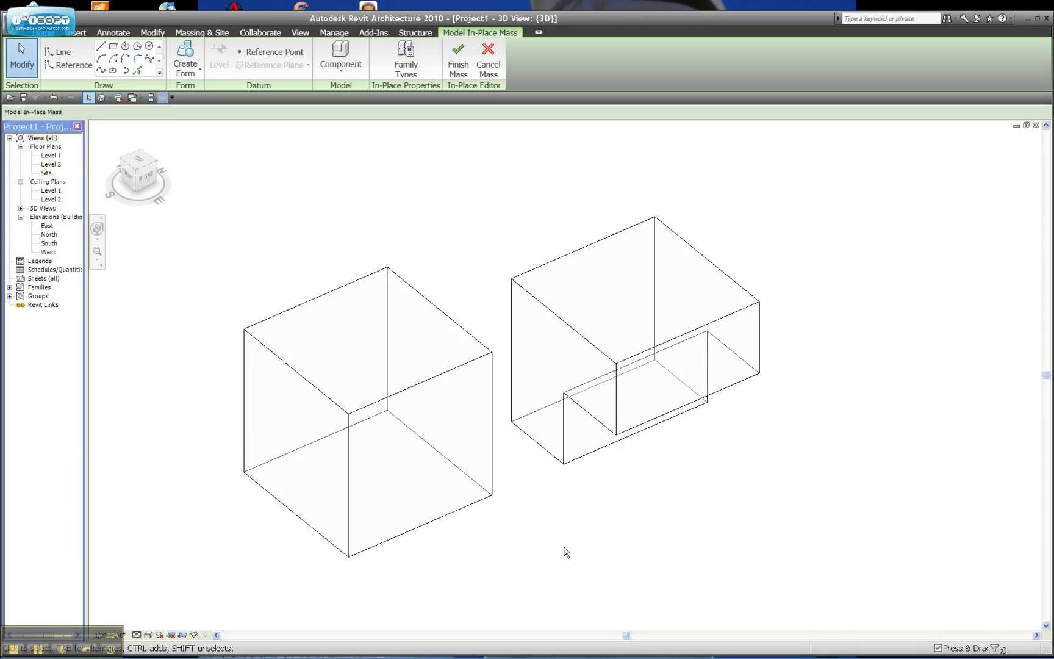
left_click(347, 319)
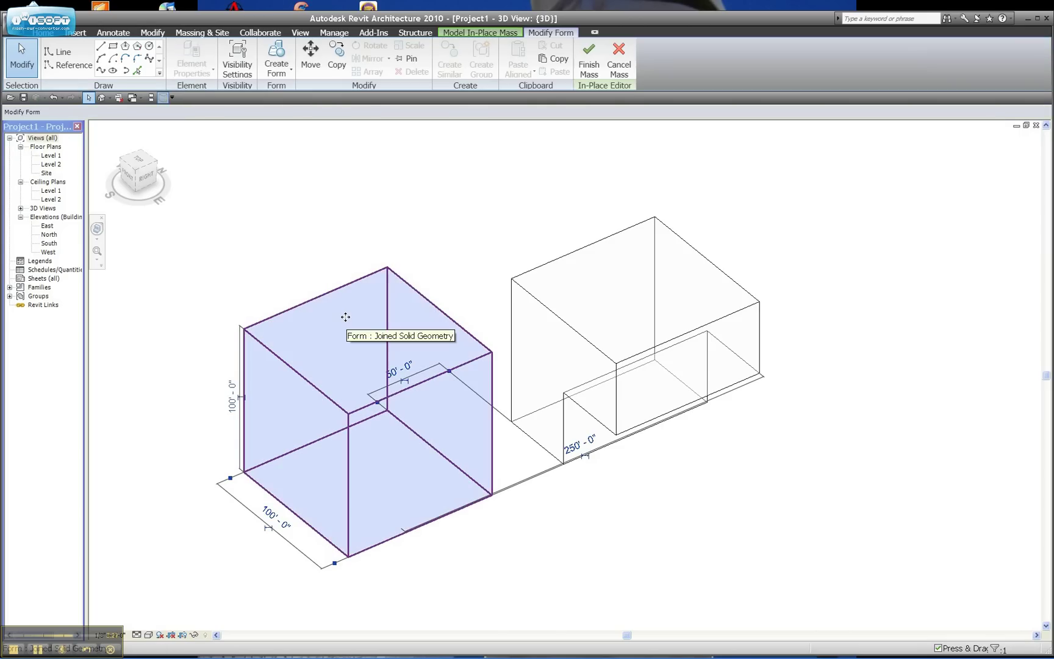
key("m")
key("v")
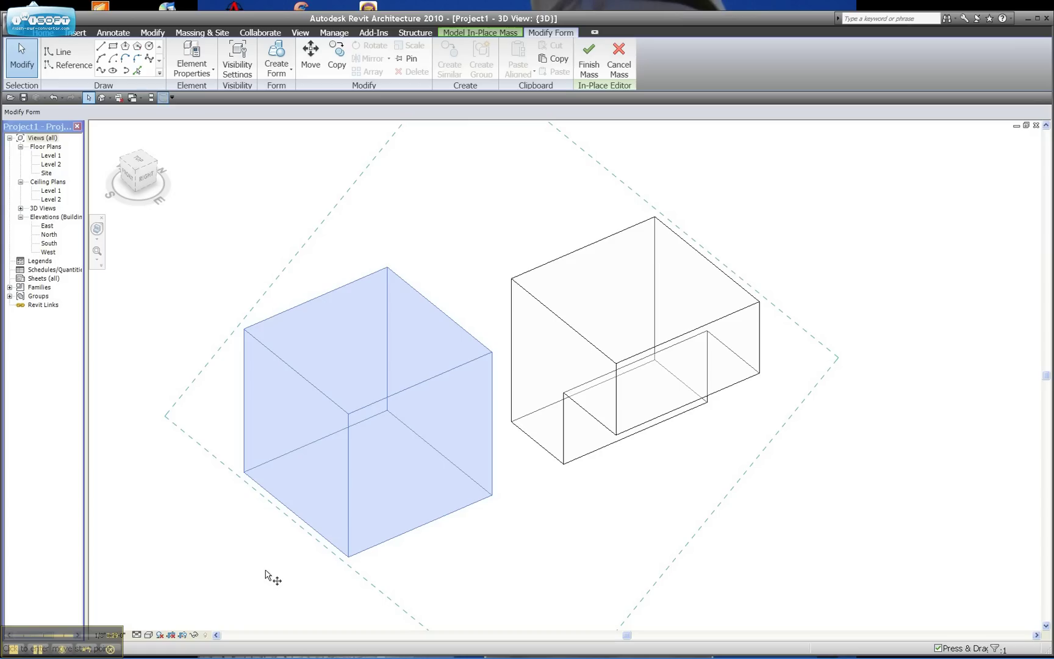
left_click(244, 471)
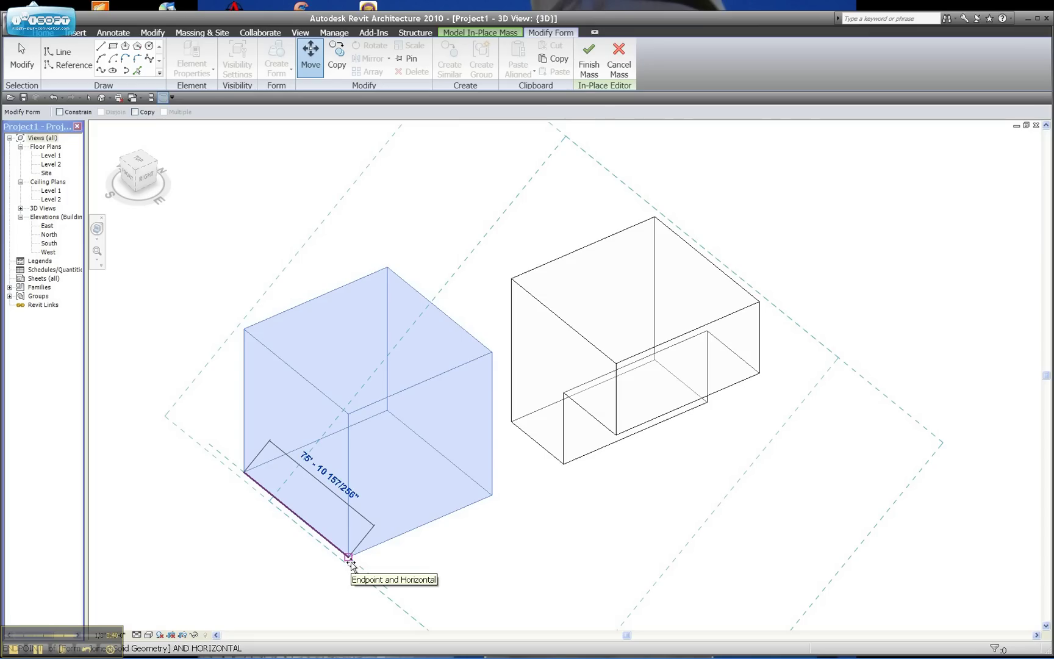
left_click(350, 562)
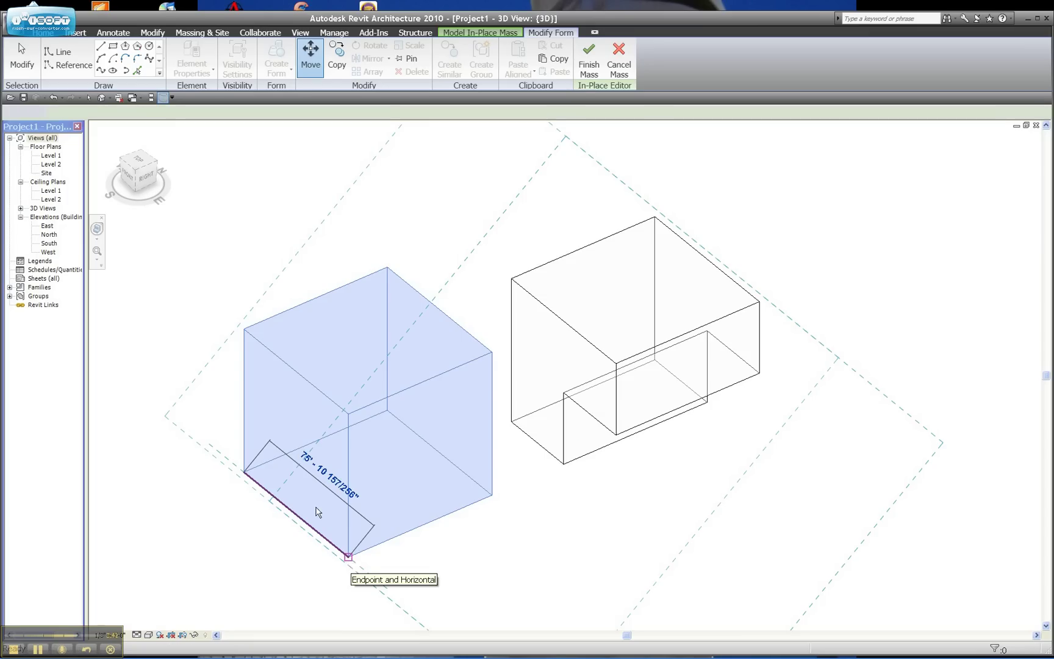
Move the whole left cube 25' from its bottom edge endpoint back into the void
key("Escape")
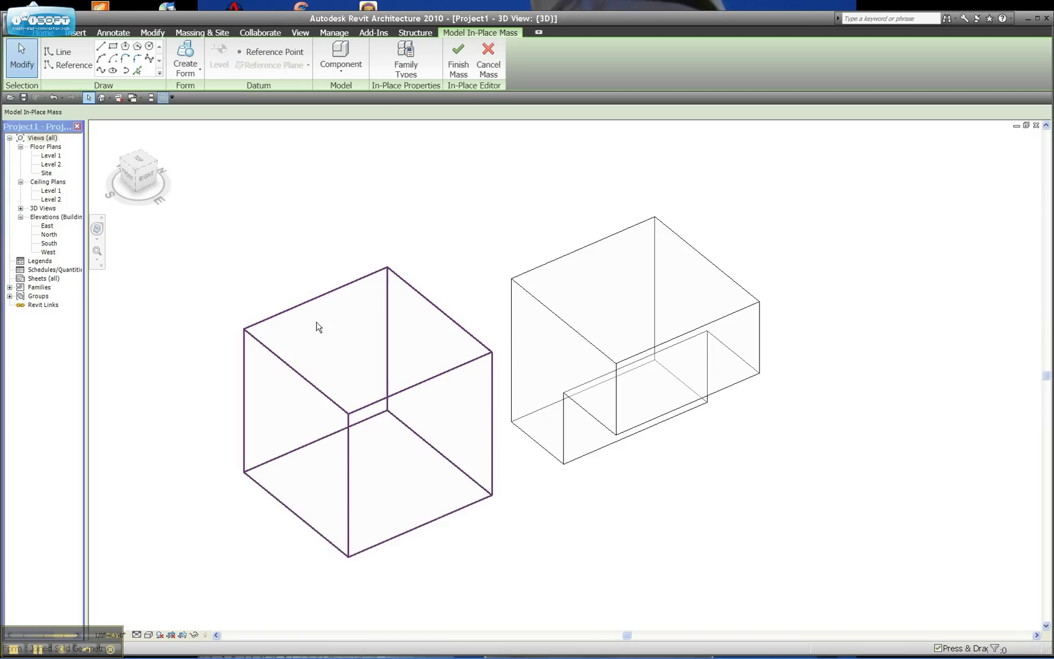
key("Tab")
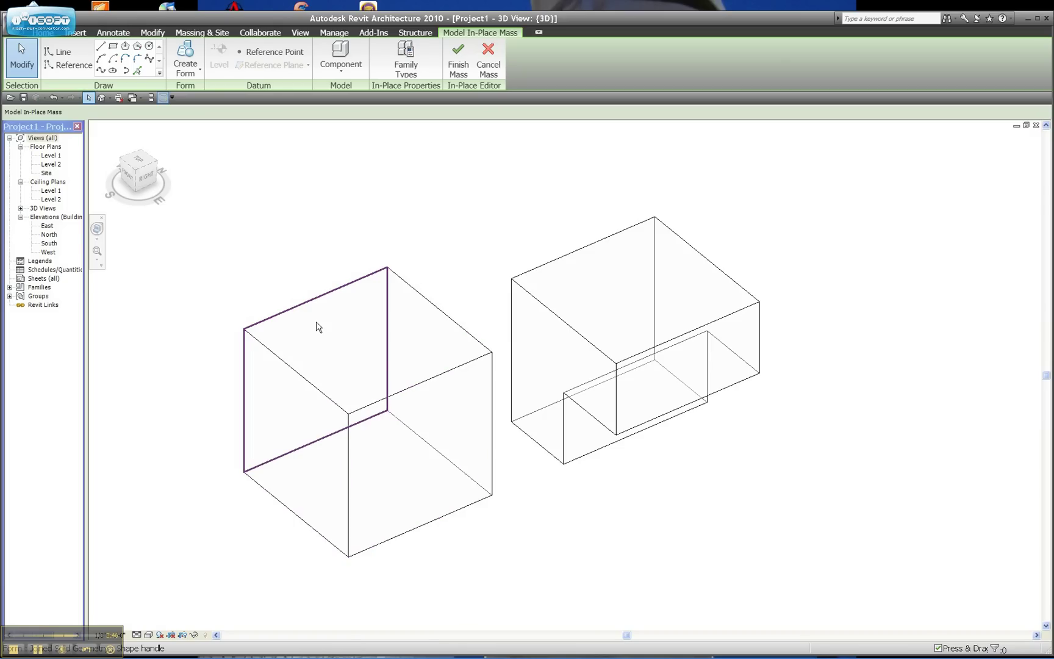
key("Tab")
left_click(316, 329)
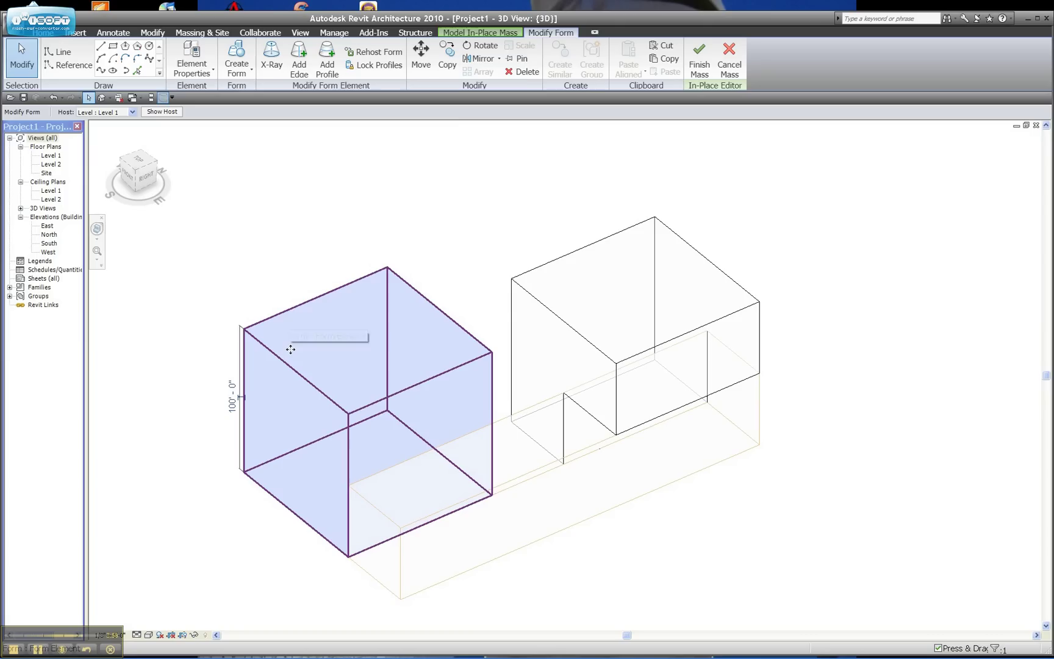
left_click(410, 538)
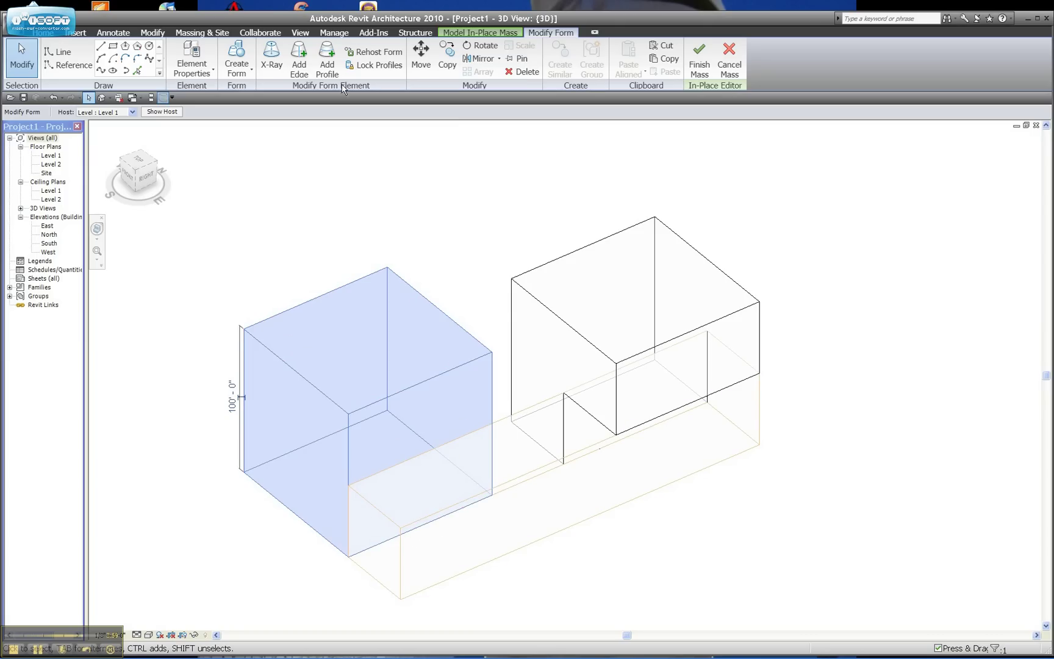
left_click(247, 473)
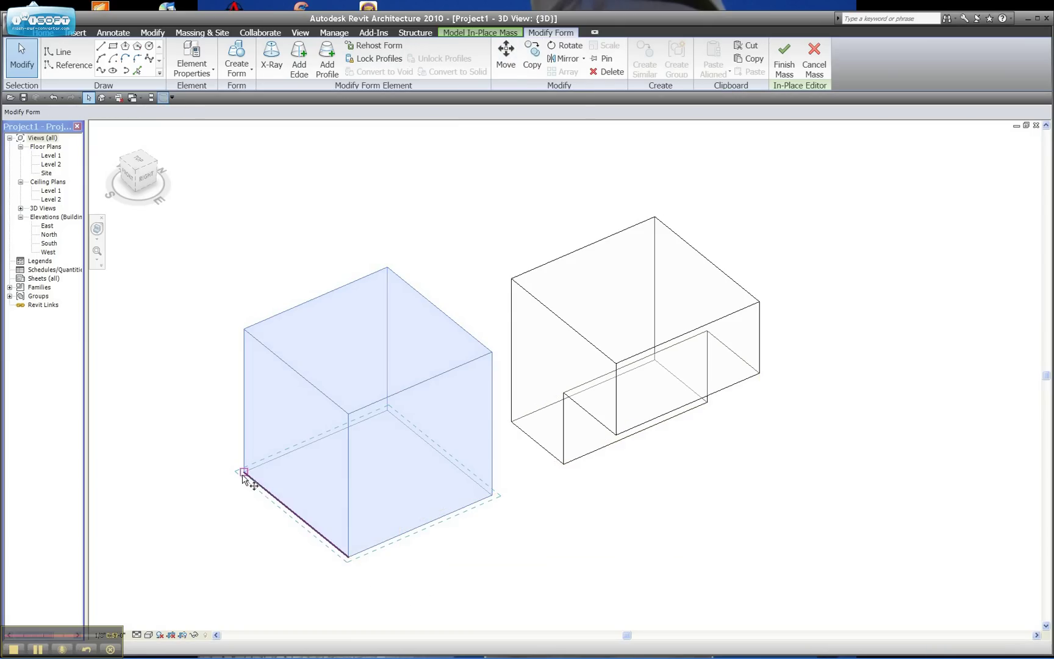
key("m")
key("v")
left_click(244, 471)
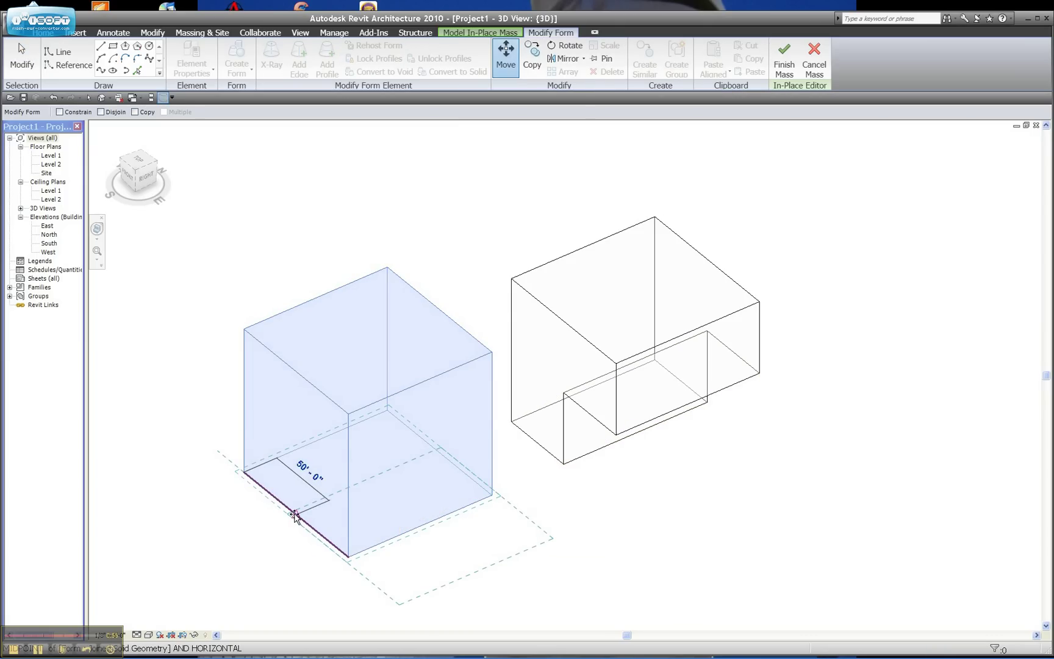
type("25")
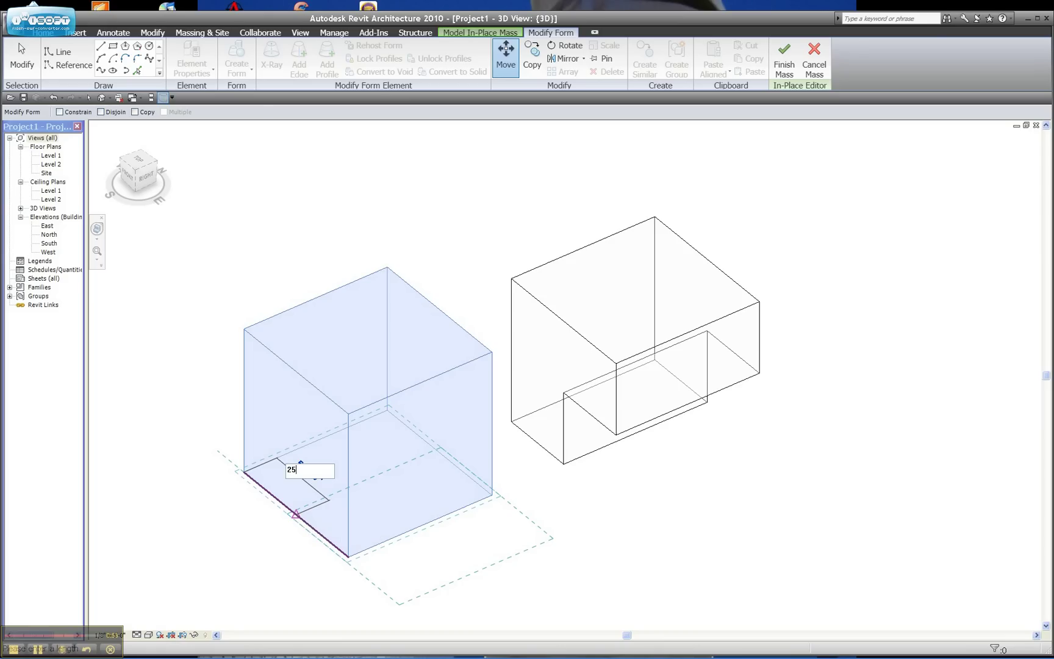
key("Return")
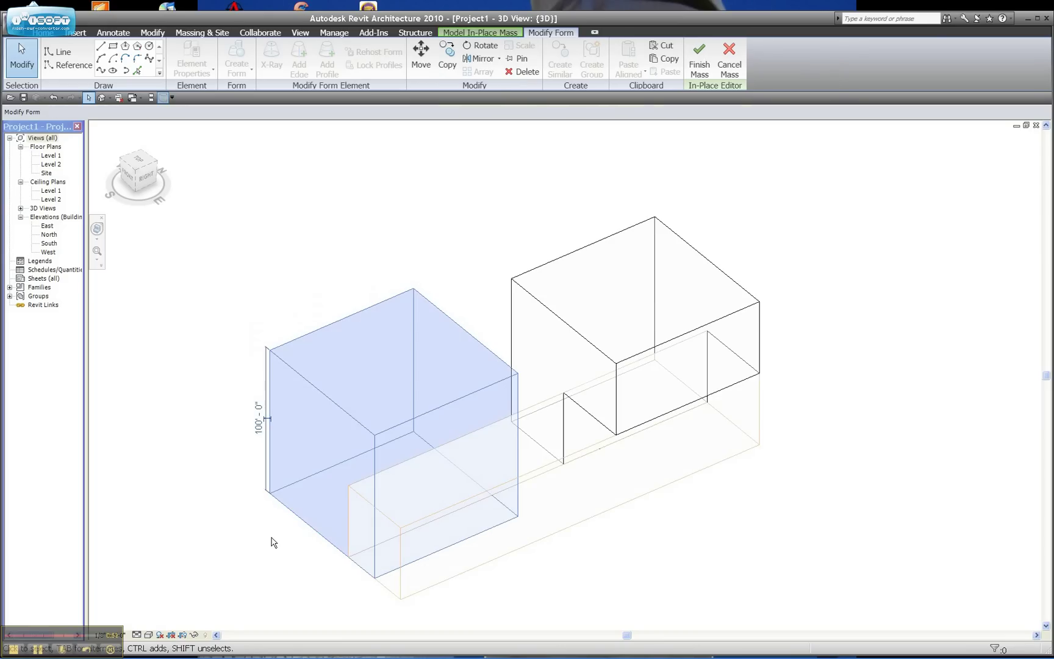
left_click(257, 559)
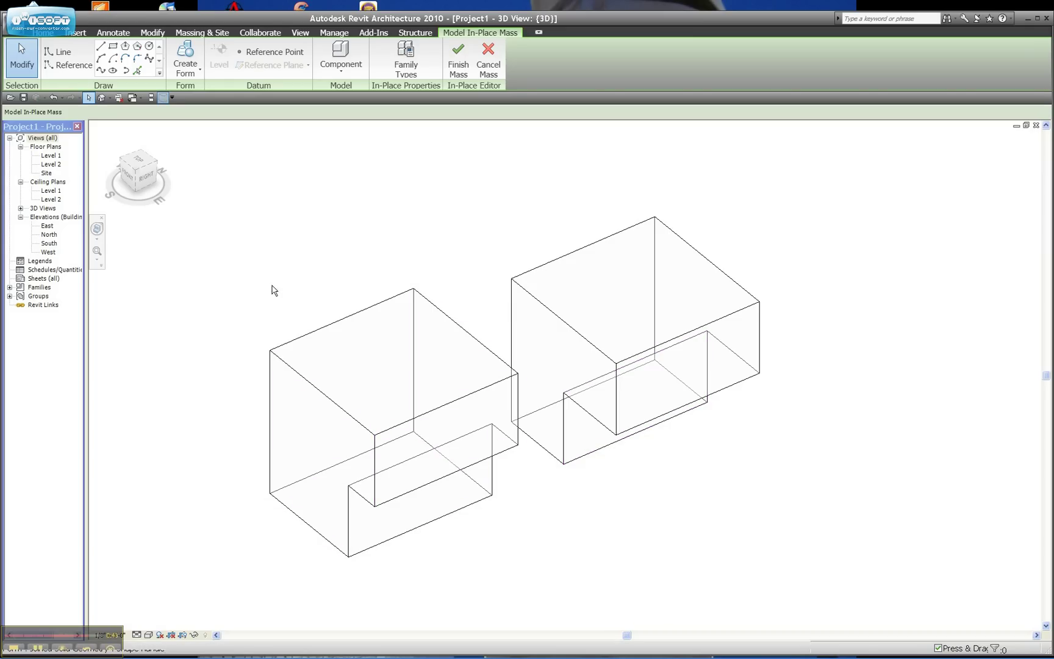
Apply Uncut Geometry between the left cube and the void, restoring the whole cube
left_click(152, 33)
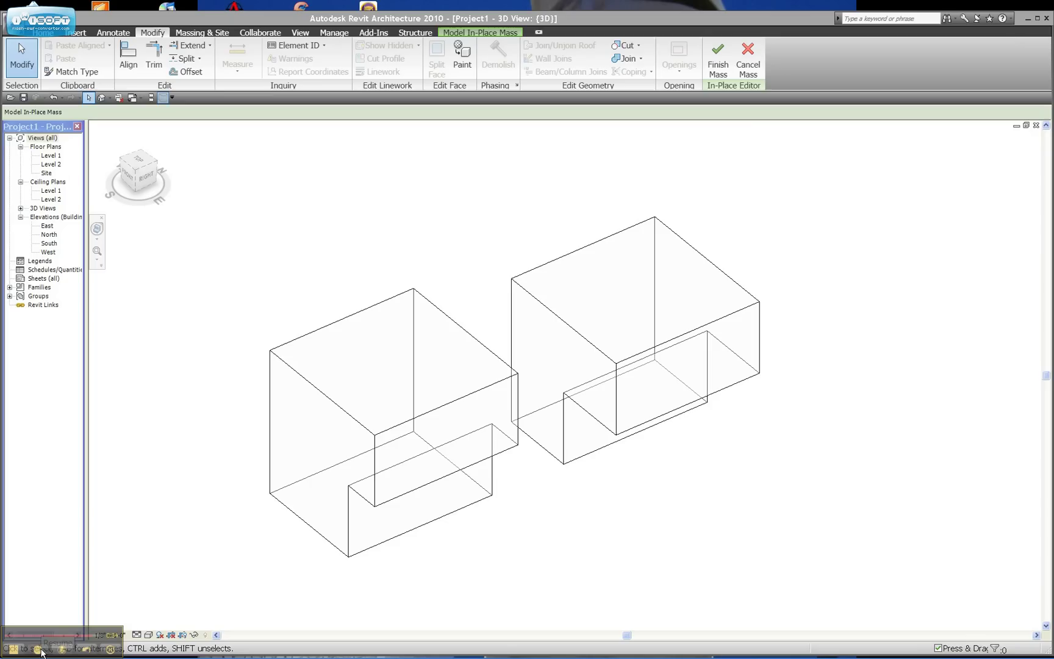
left_click(639, 49)
left_click(481, 361)
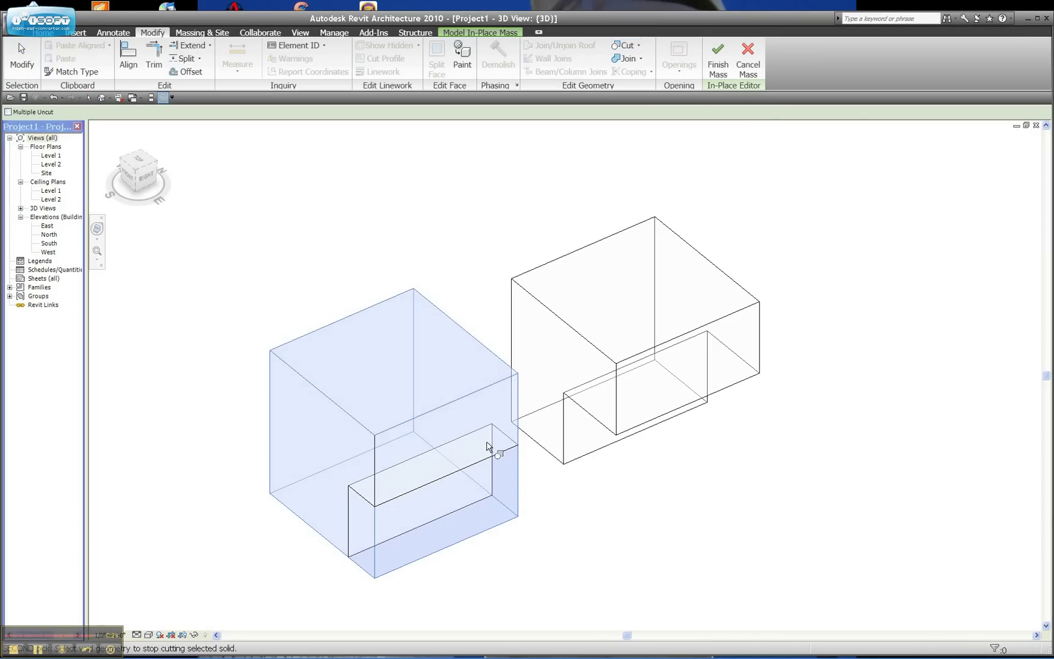
left_click(485, 467)
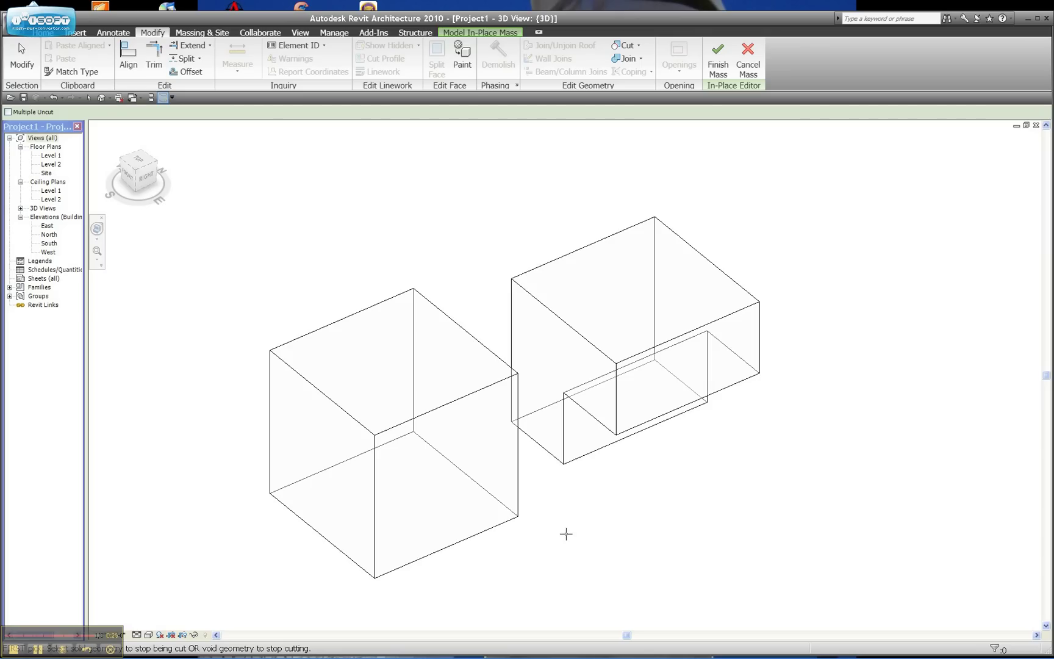
key("Escape")
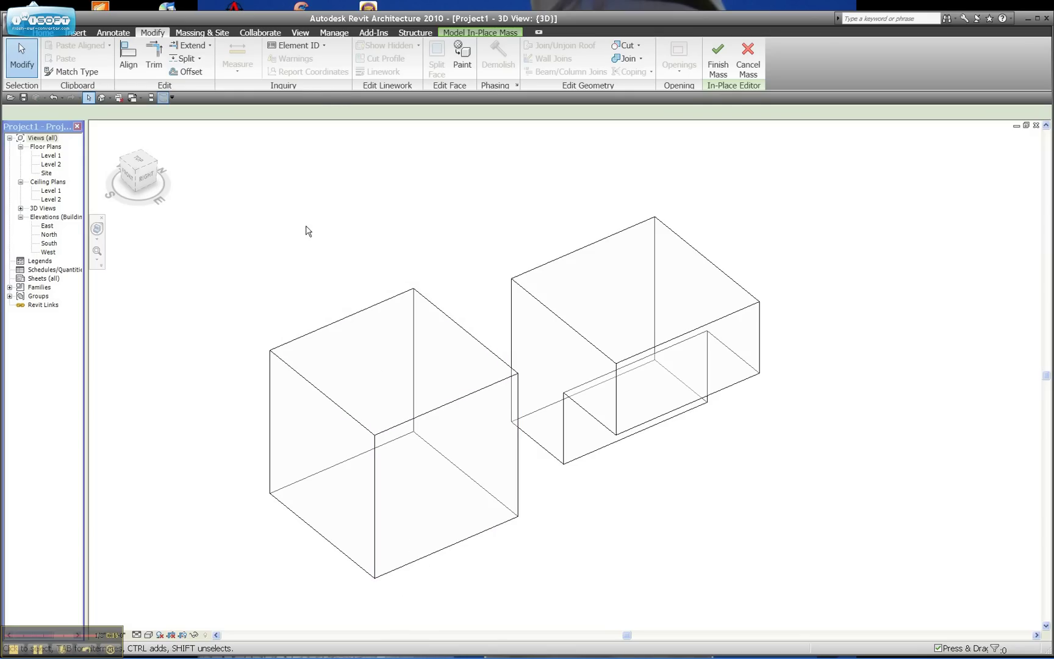
Switch to the Top view from the ViewCube so both masses appear as plan squares
left_click(146, 167)
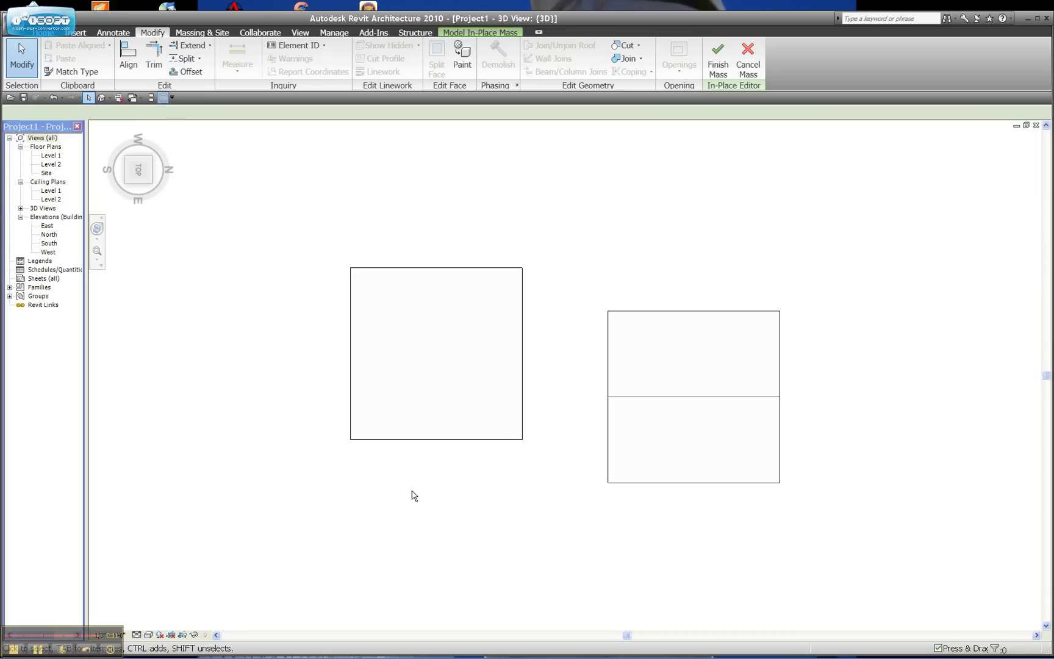